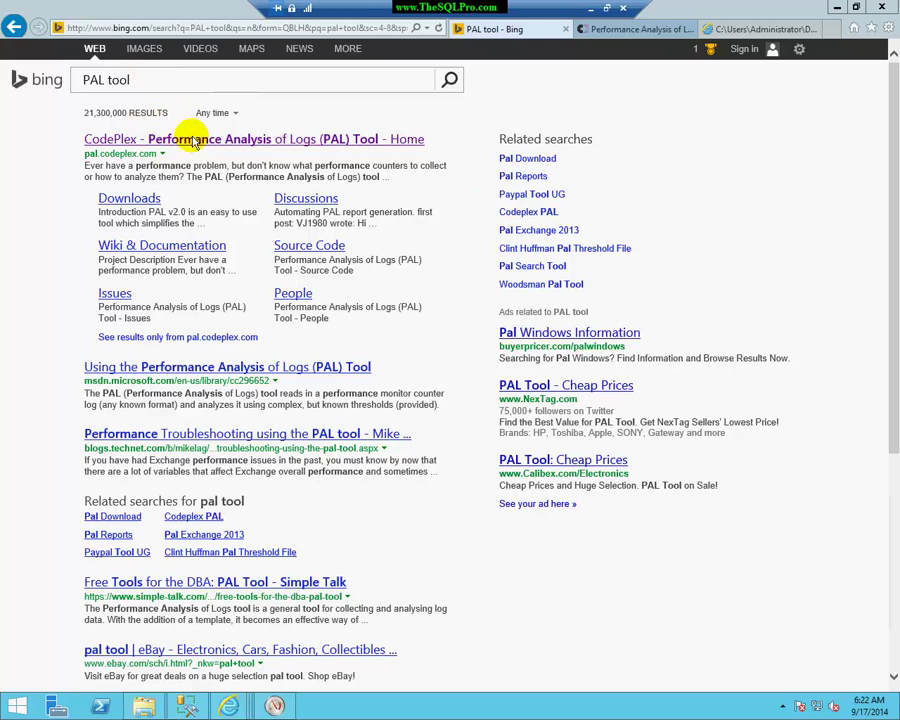
Step: Review the PAL Tool project page on CodePlex, including its features, required products and prerequisite download locations
click(596, 34)
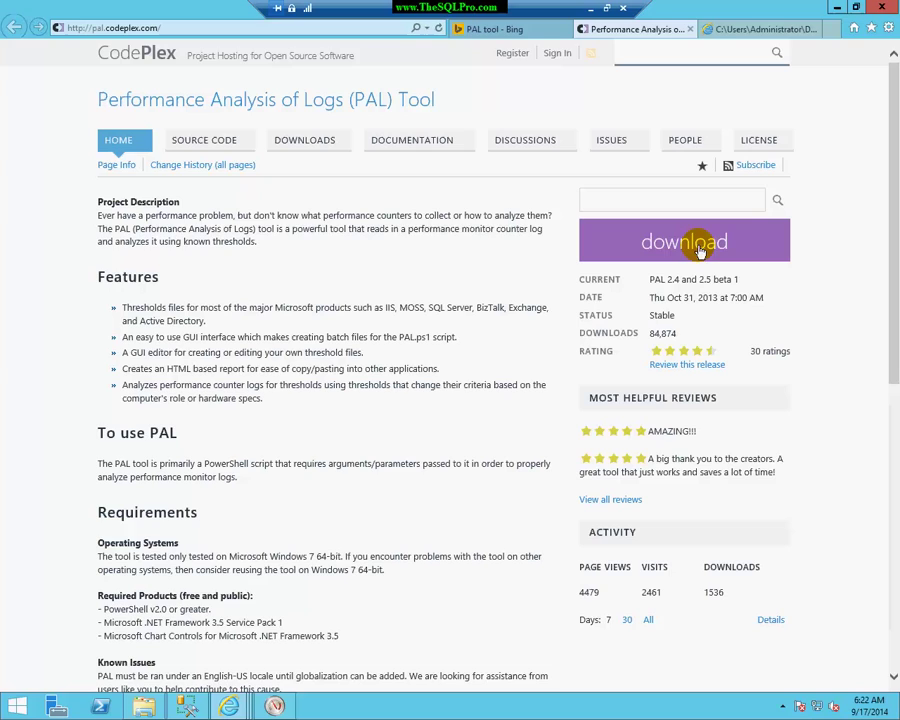
scroll(378, 303, down, 3)
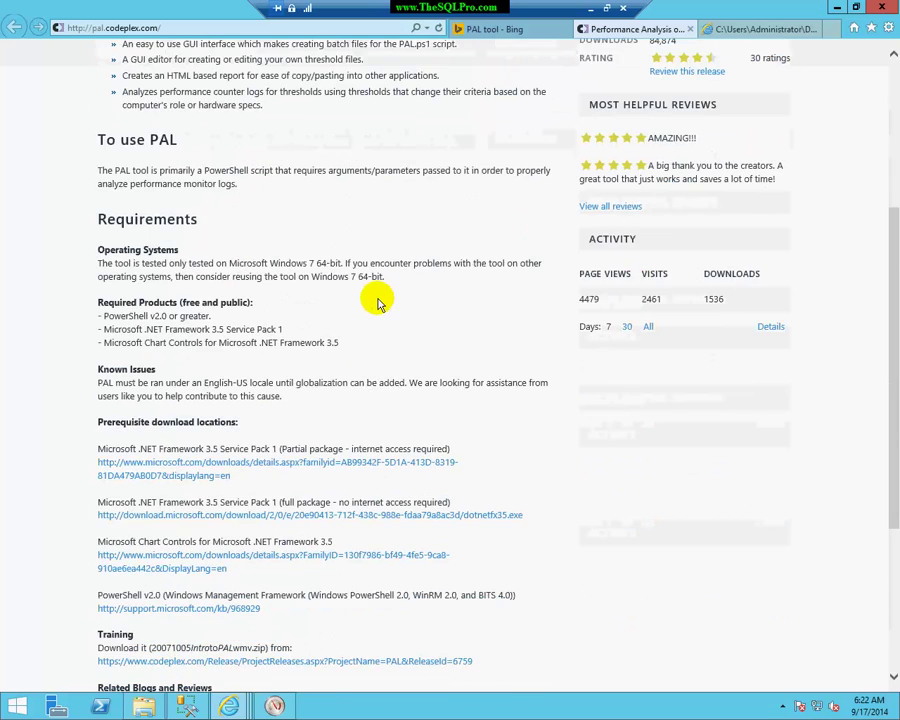
scroll(378, 303, down, 1)
scroll(407, 275, down, 1)
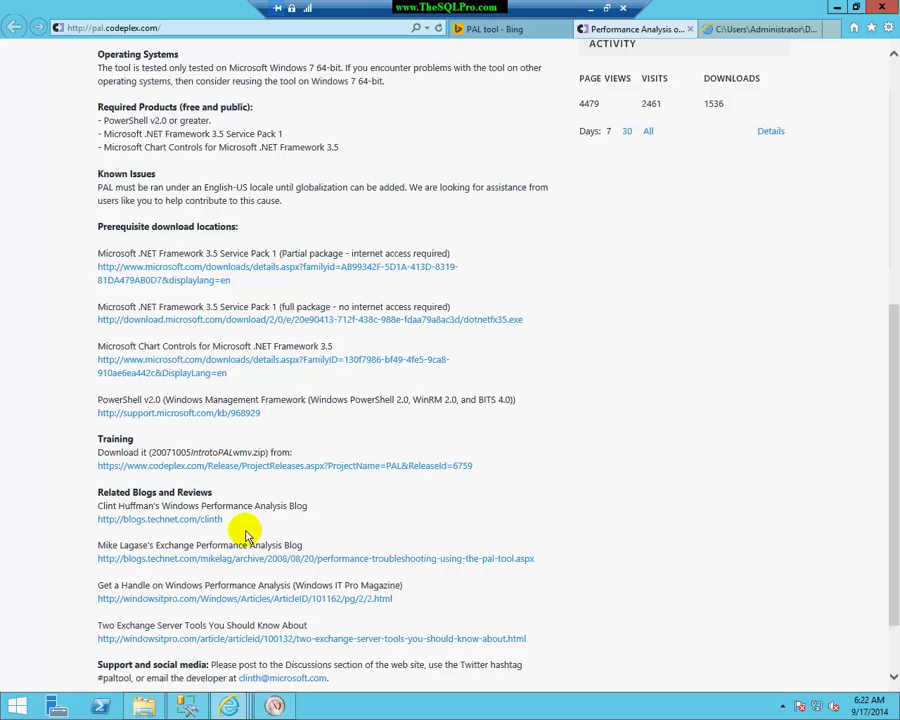
scroll(615, 538, up, 3)
scroll(612, 540, up, 2)
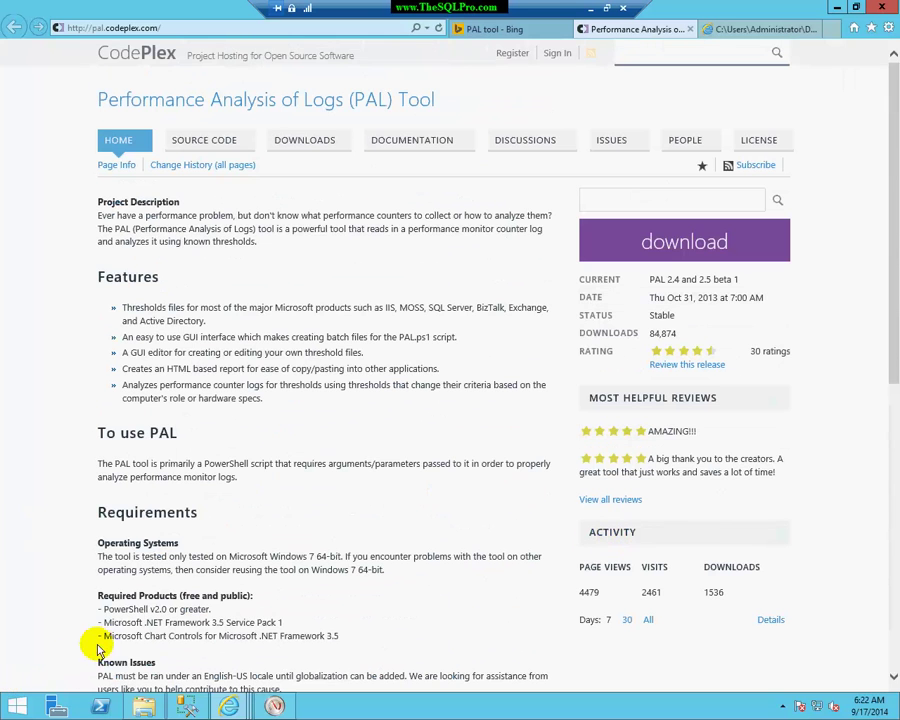
Step: Launch the PAL Wizard and choose Microsoft SQL Server 2008 / R2 as the threshold file
click(16, 705)
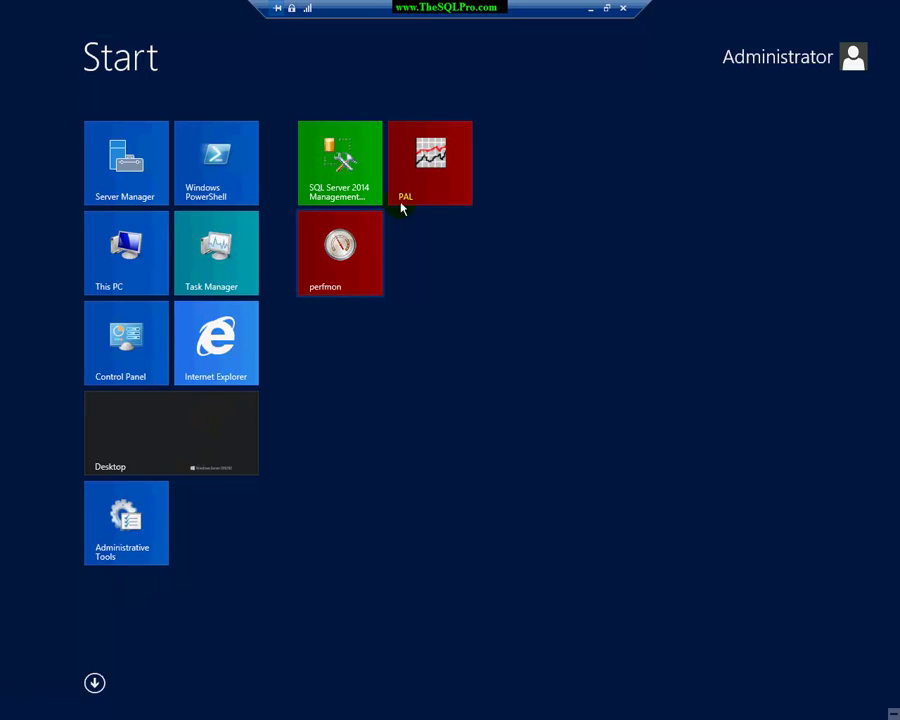
click(438, 177)
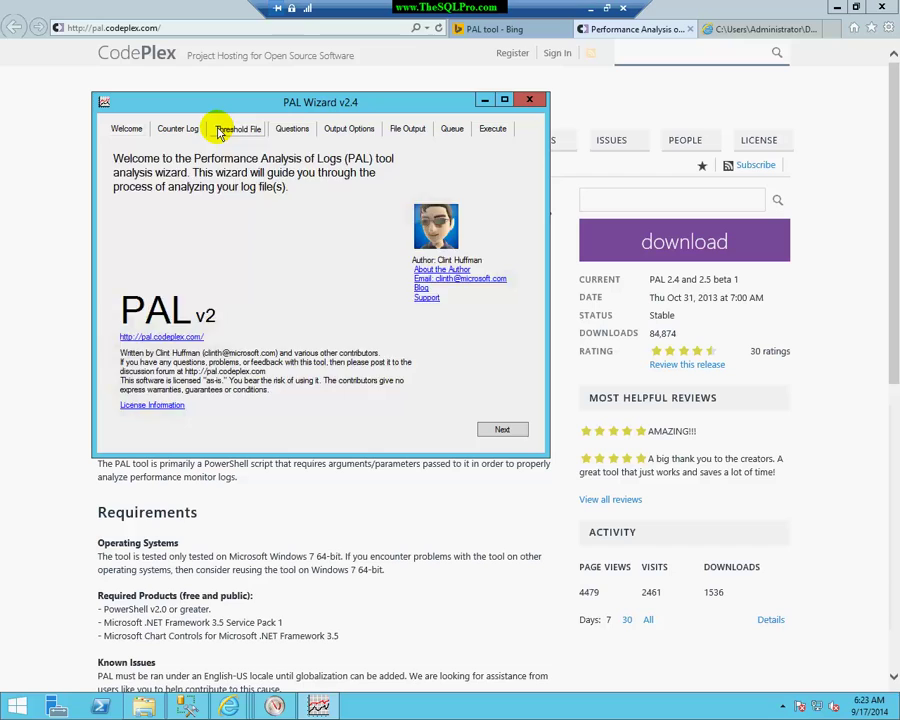
click(220, 130)
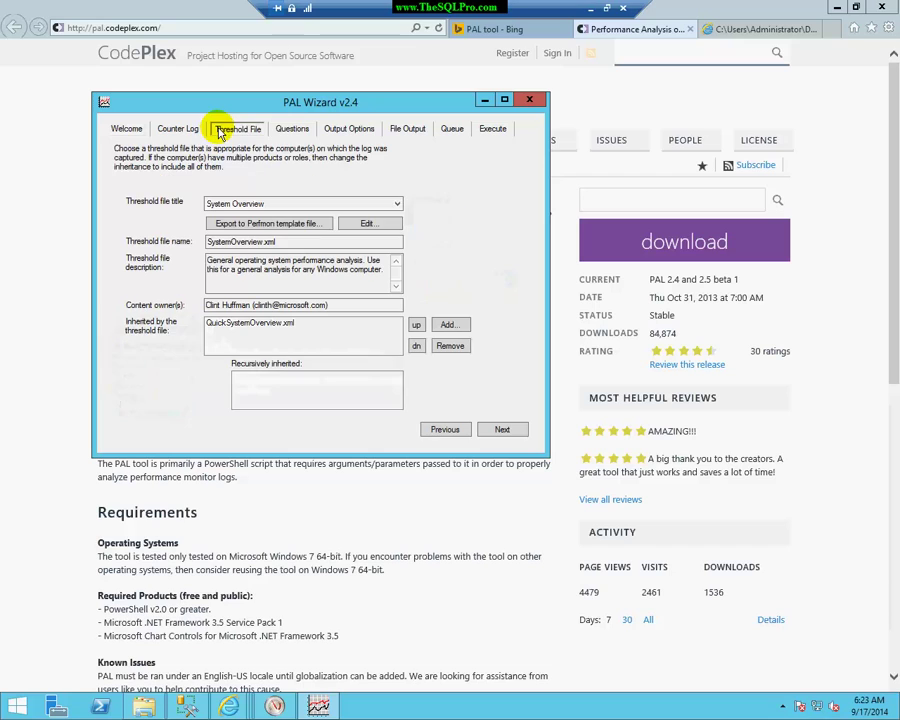
click(397, 204)
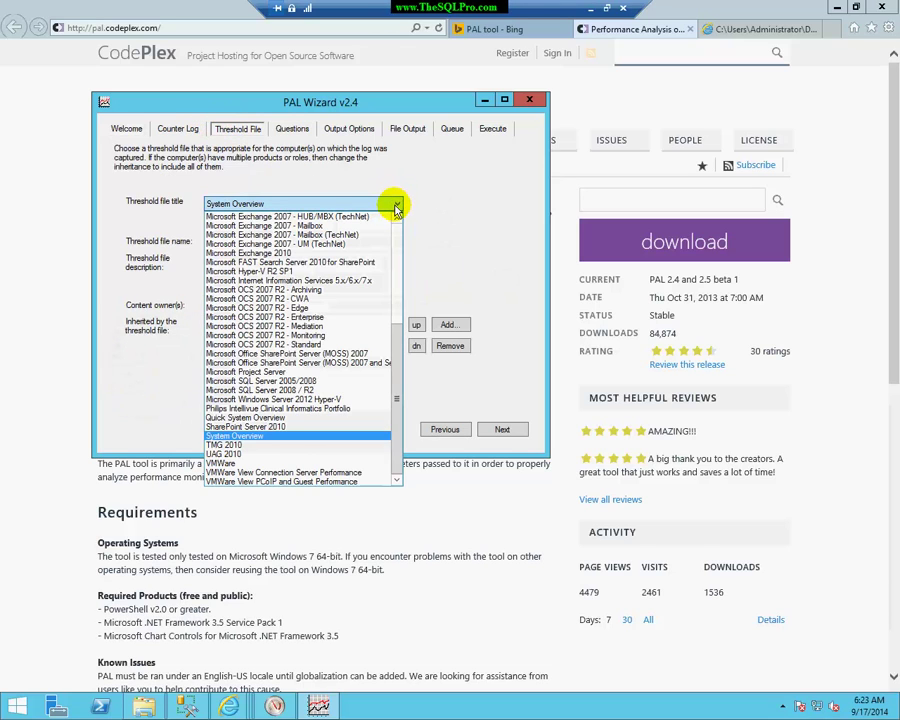
click(319, 392)
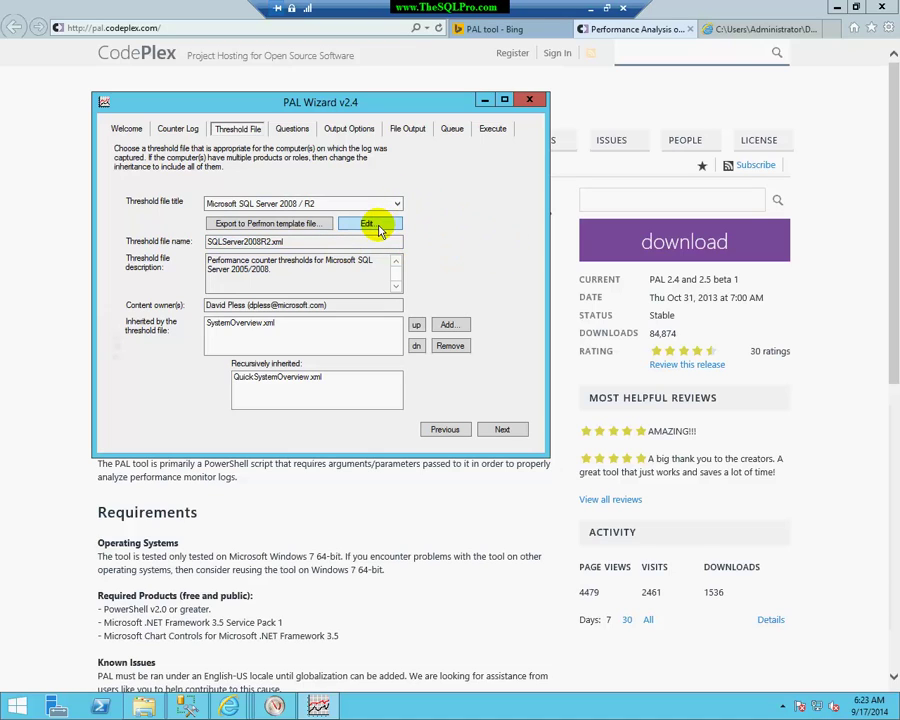
Step: View the counters of the selected threshold file in the PAL Editor and close it without editing
click(372, 224)
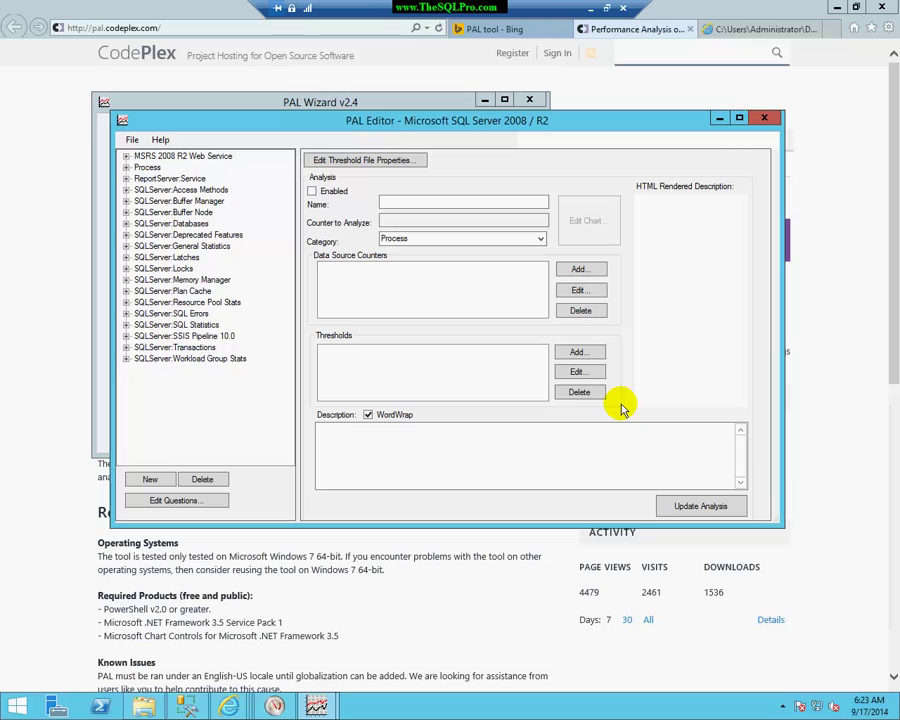
click(763, 119)
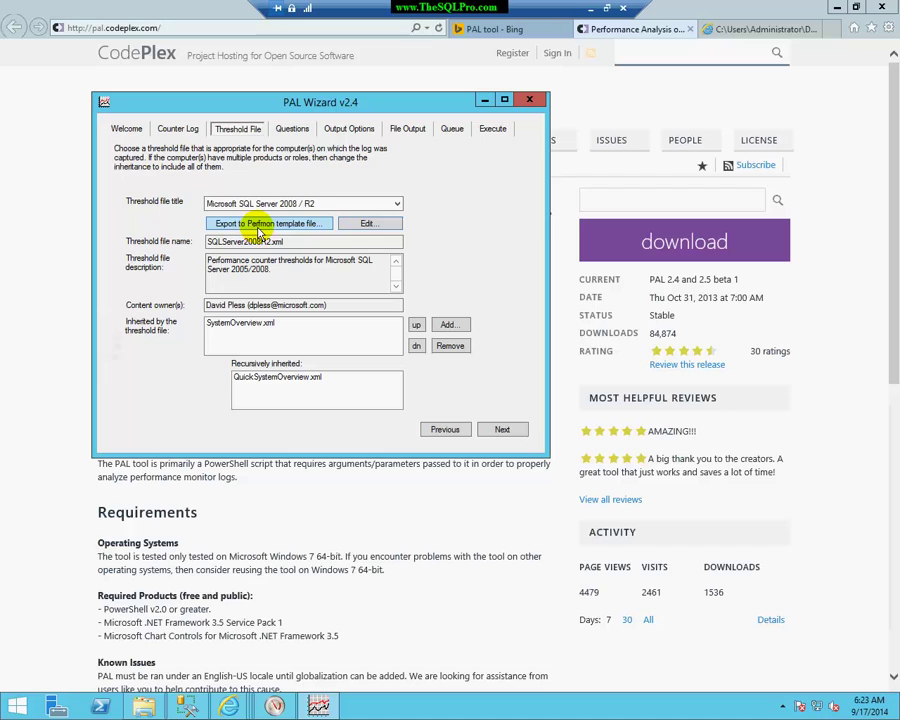
Step: Export the threshold file as a Perfmon template named SQLPALTest in XML format to the Desktop, leaving SQL Server named instances blank
click(259, 231)
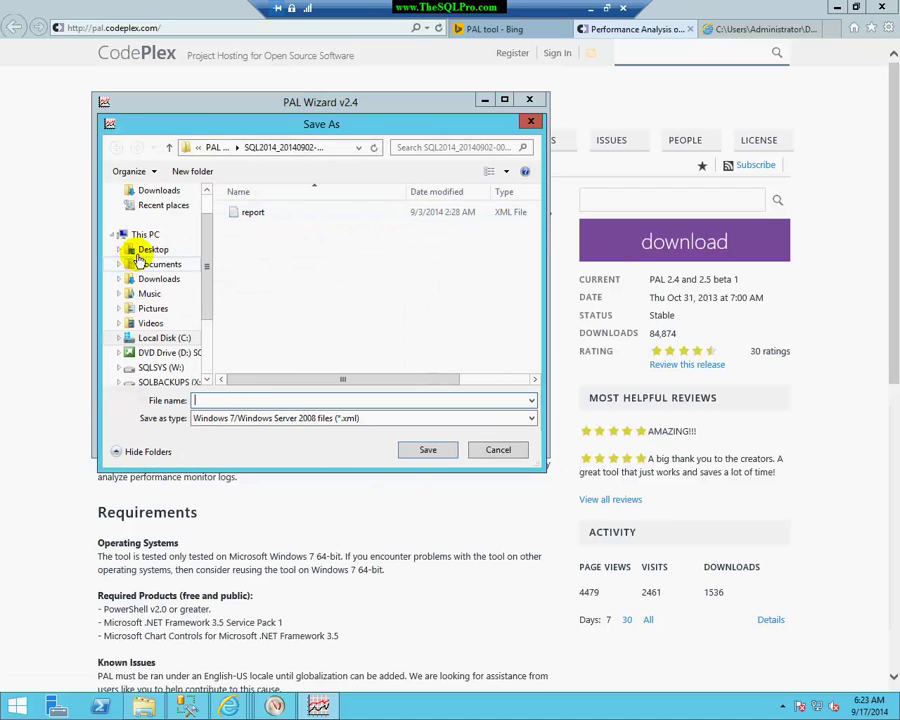
scroll(160, 210, up, 3)
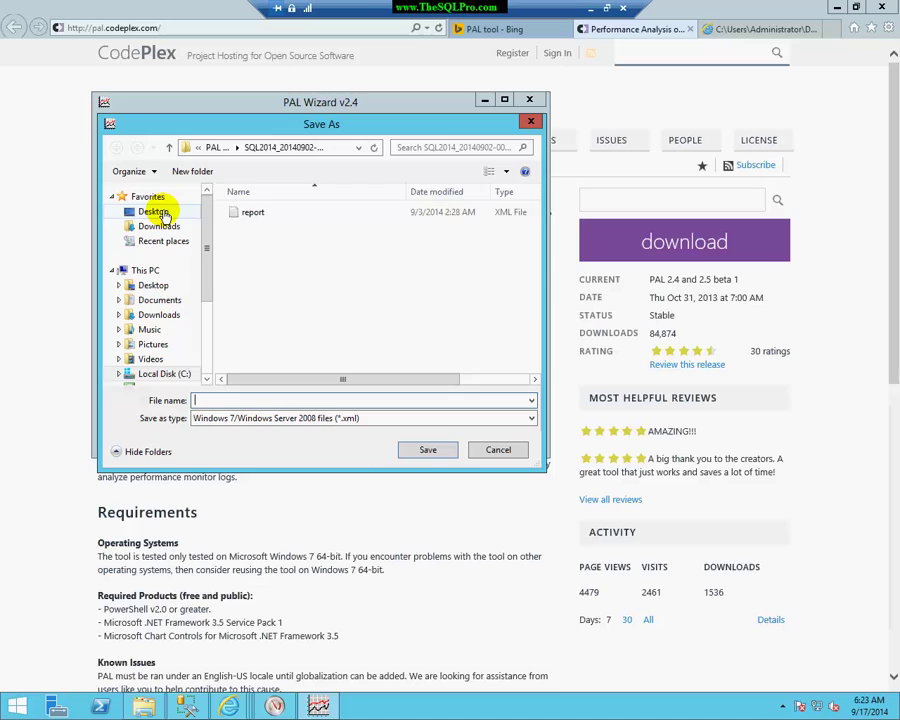
click(155, 212)
scroll(455, 368, down, 3)
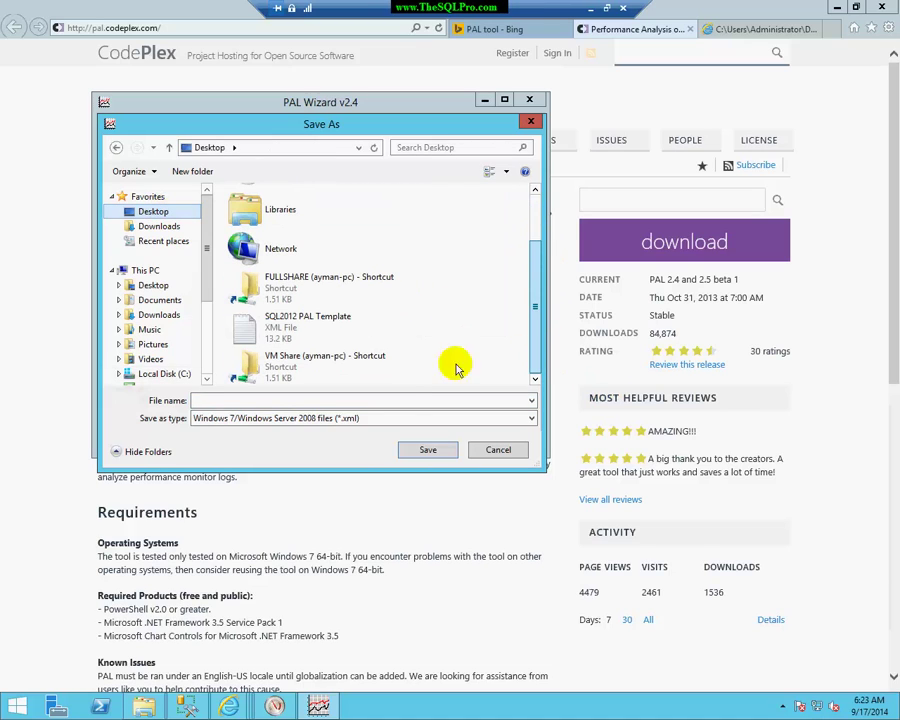
click(416, 400)
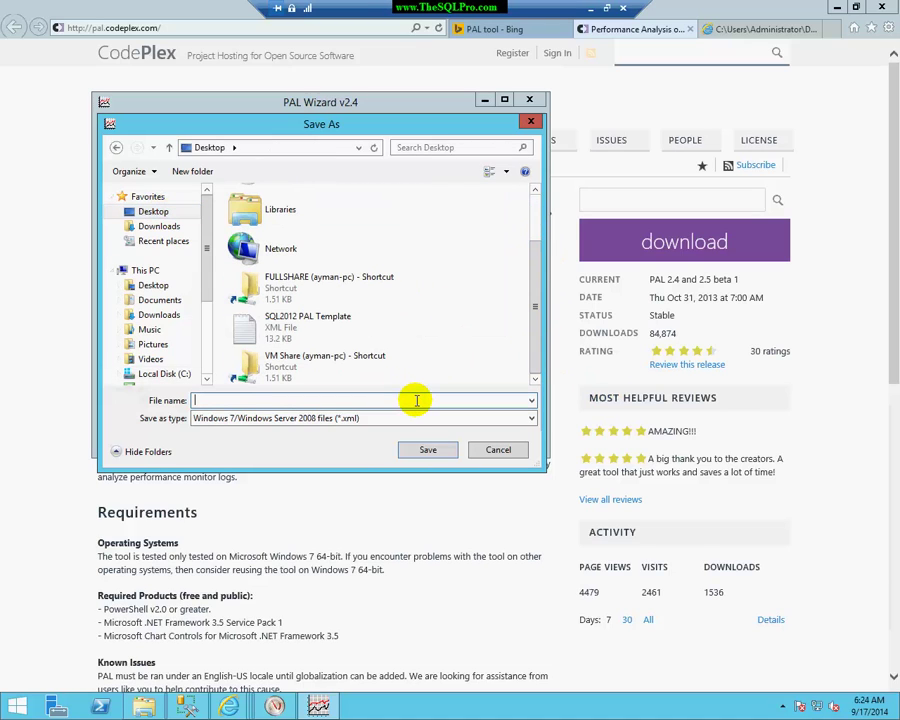
text(SQL)
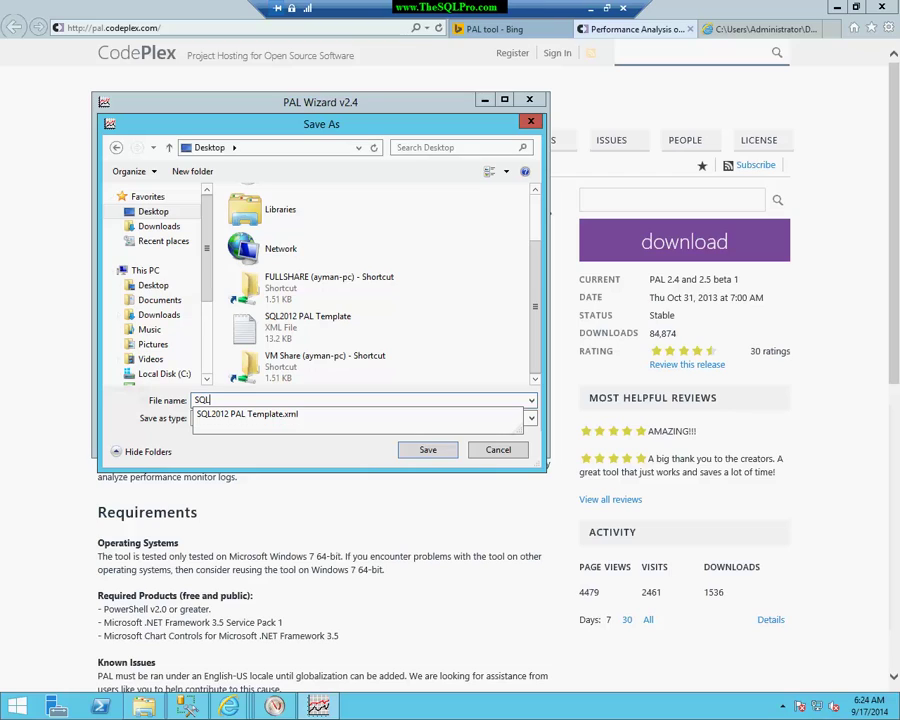
click(412, 400)
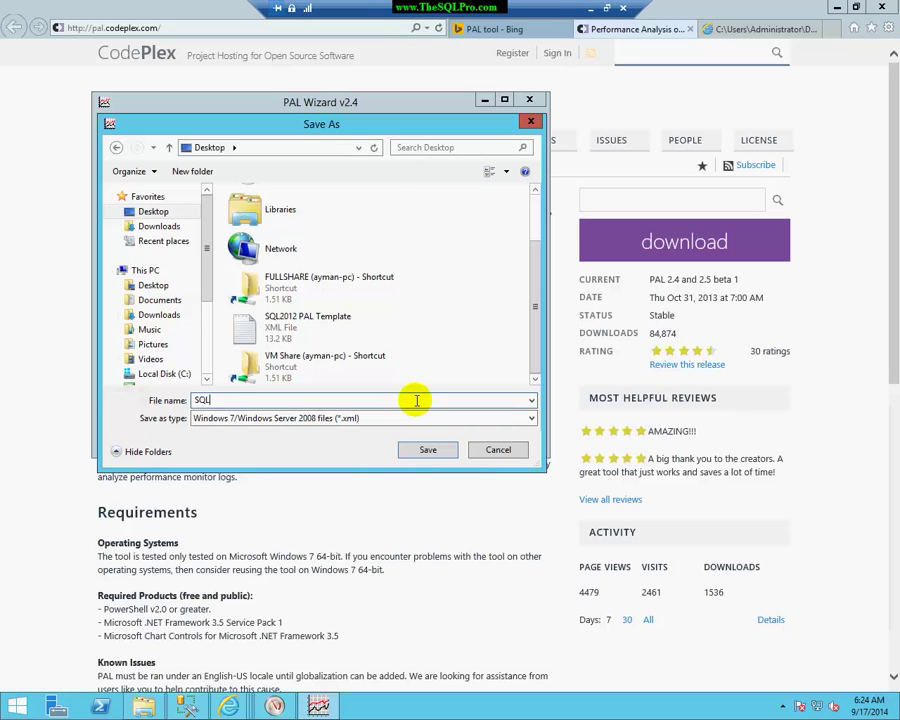
text(PALTest)
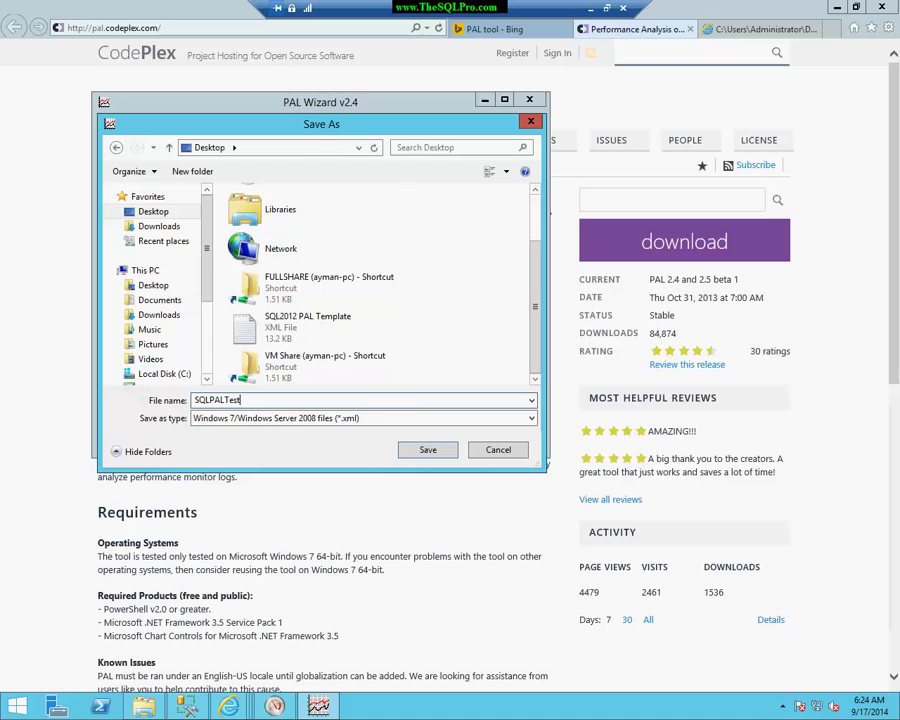
click(413, 460)
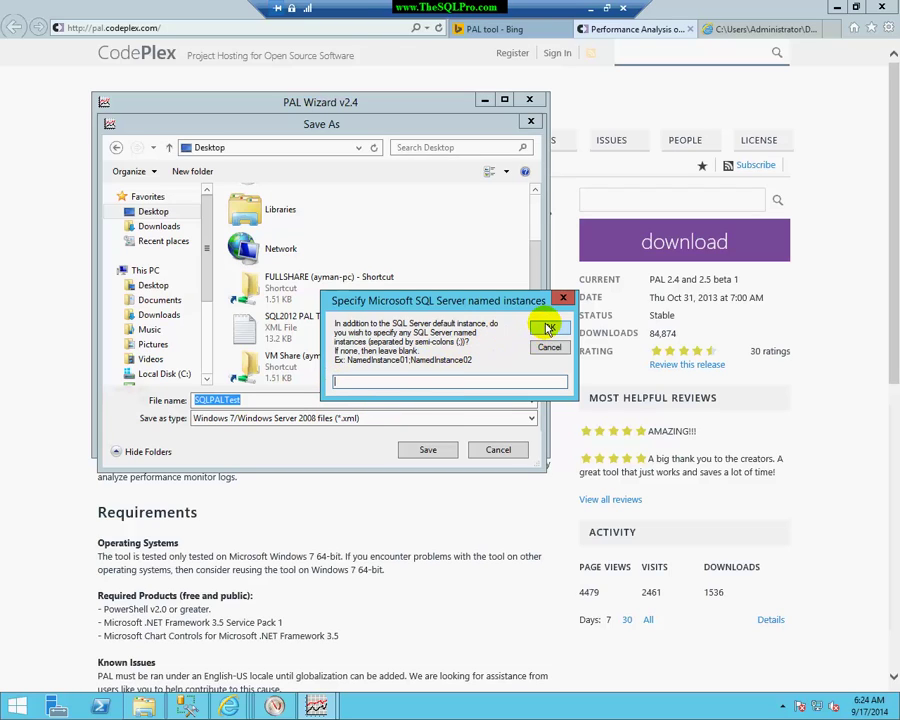
click(549, 330)
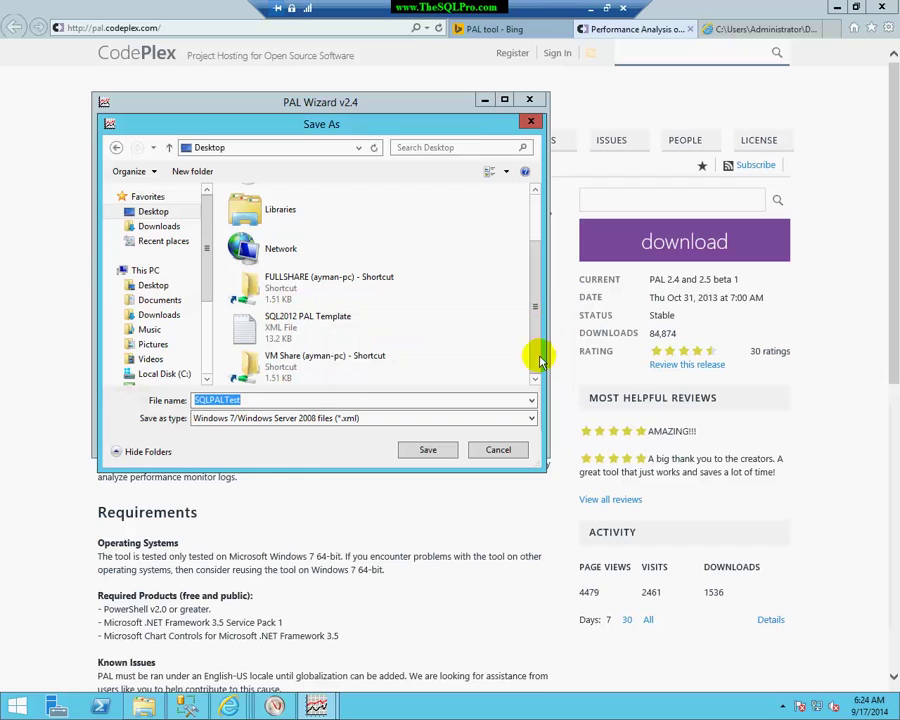
click(427, 449)
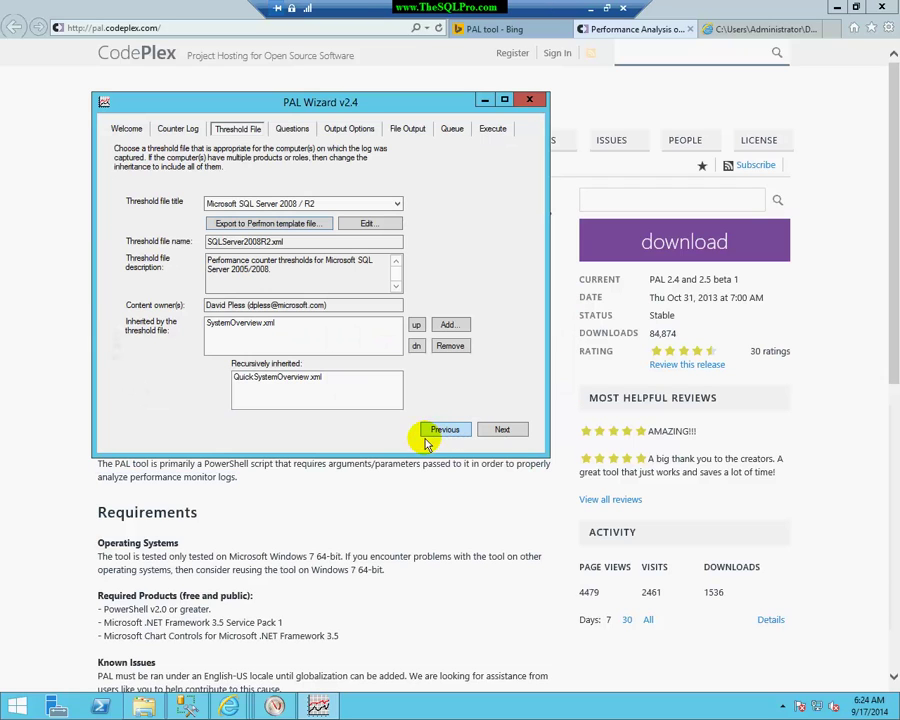
Step: Close the PAL Wizard and switch to the already running Performance Monitor
click(527, 100)
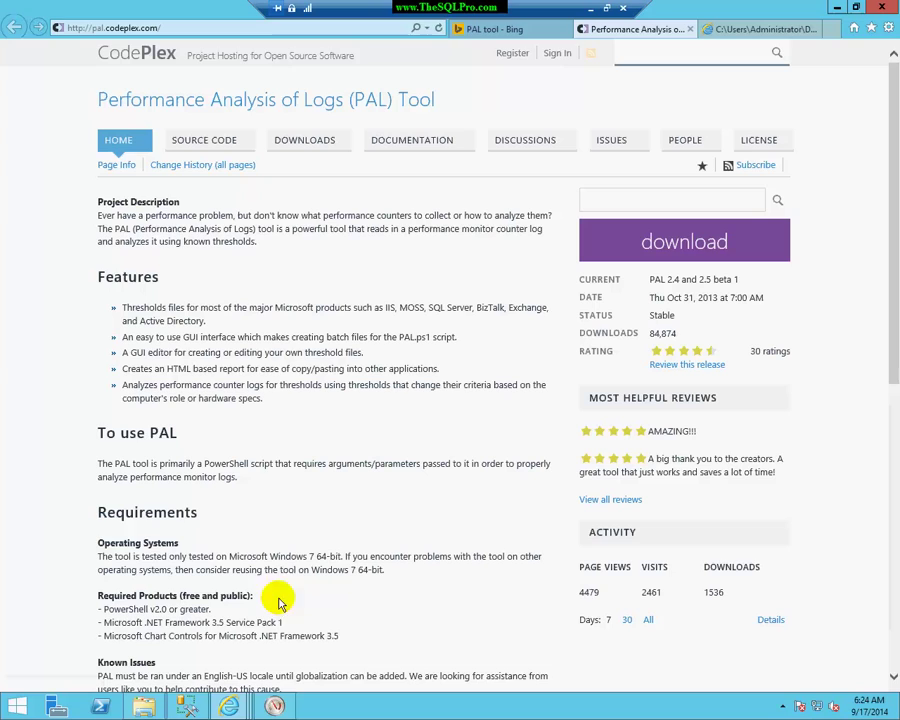
click(285, 706)
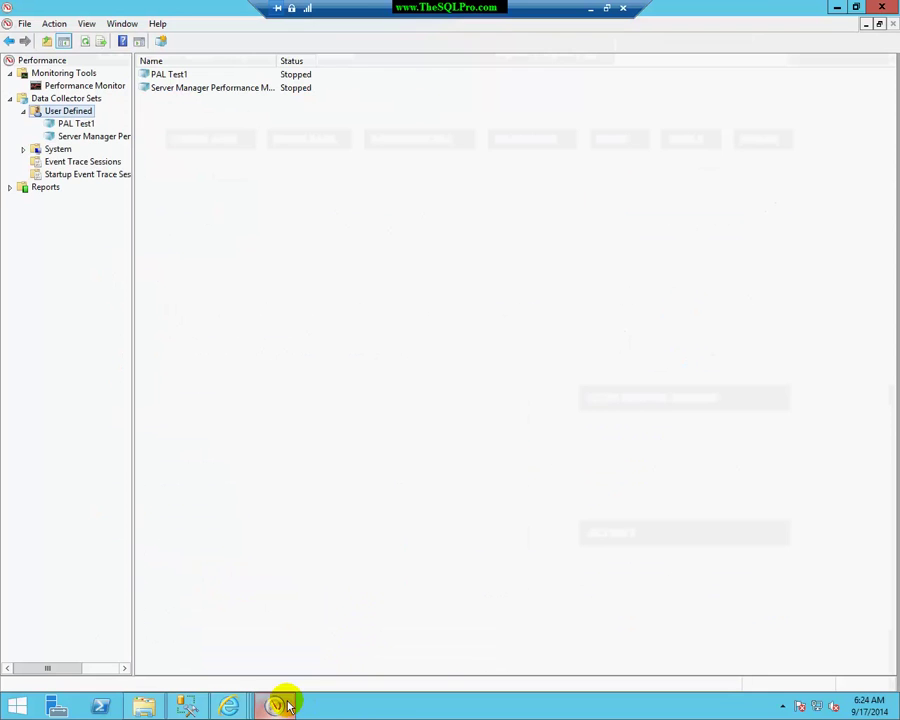
click(22, 708)
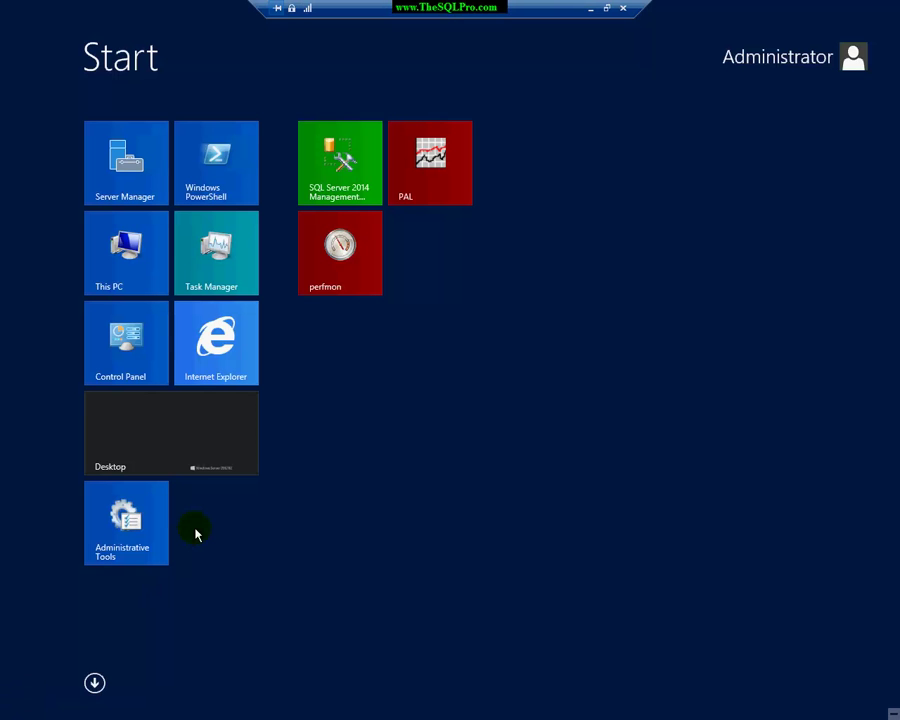
text(perfm)
click(178, 466)
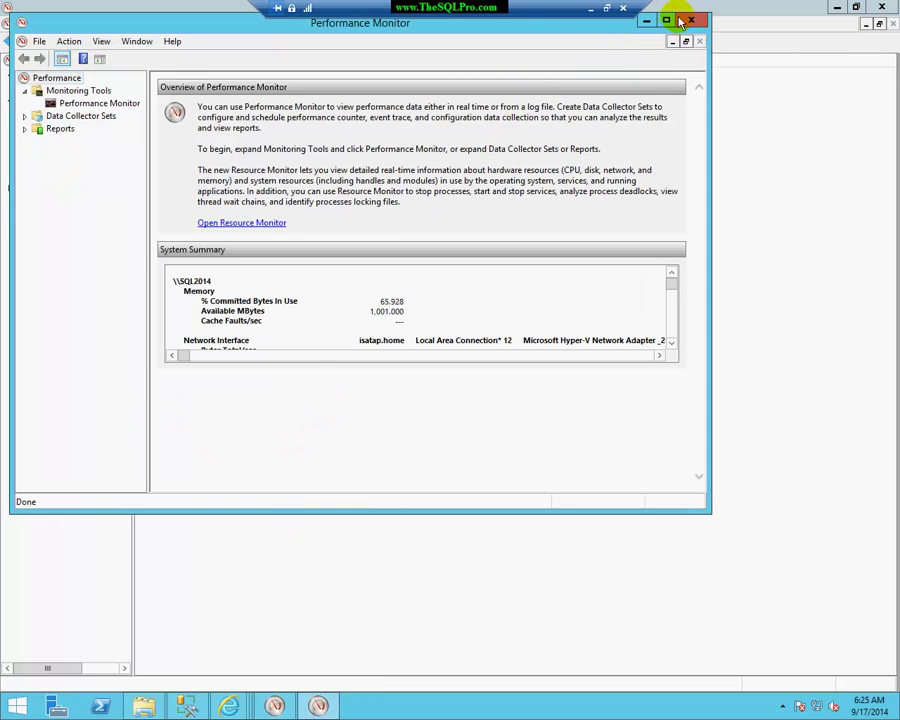
click(684, 20)
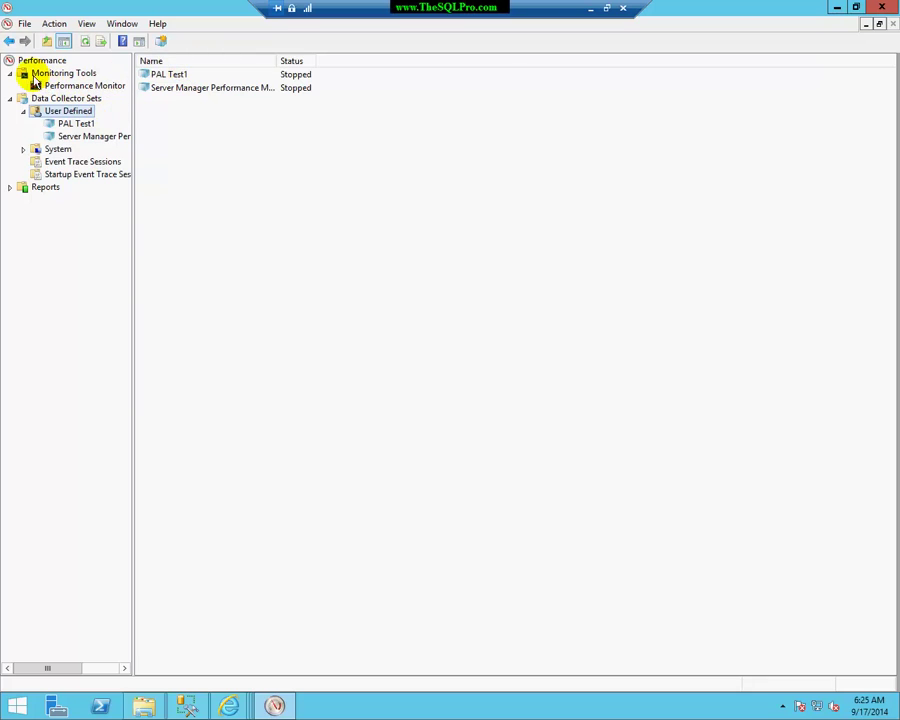
Step: Begin a new user-defined data collector set named SQLPALTest, created from a template
right_click(58, 116)
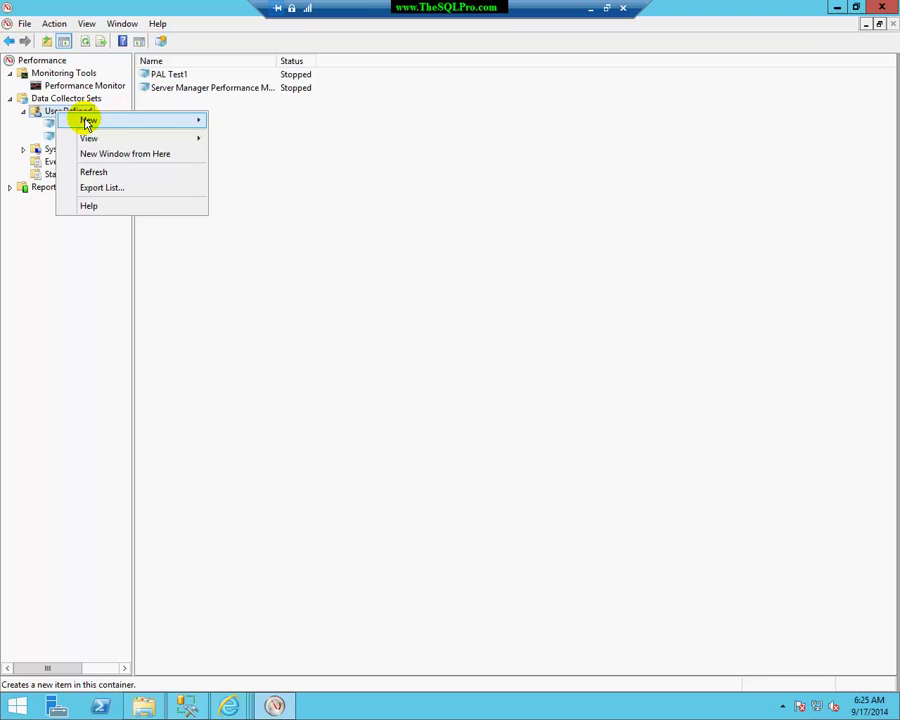
mouse_move(160, 124)
click(256, 120)
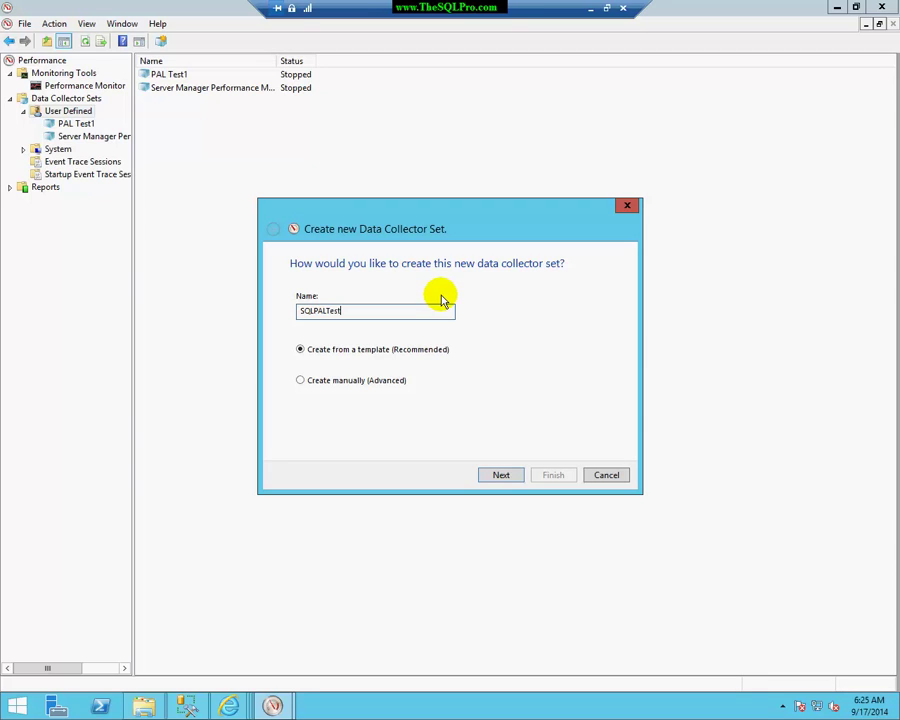
click(510, 475)
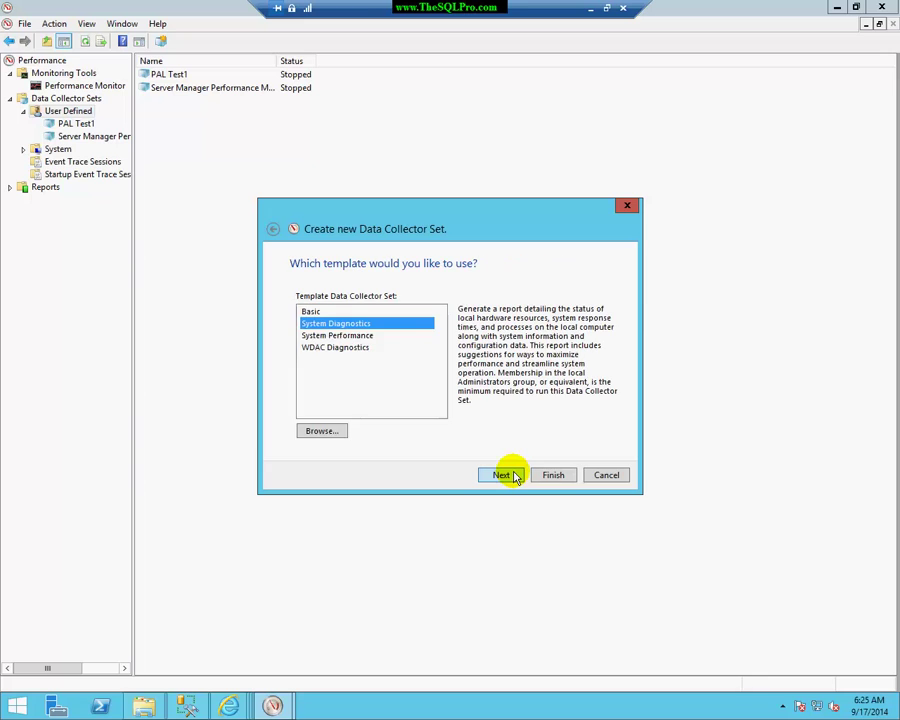
Step: Use the SQLPALTest XML file from the Desktop as the template and finish the collector set with the default root directory, run-as account and Save and close
click(340, 430)
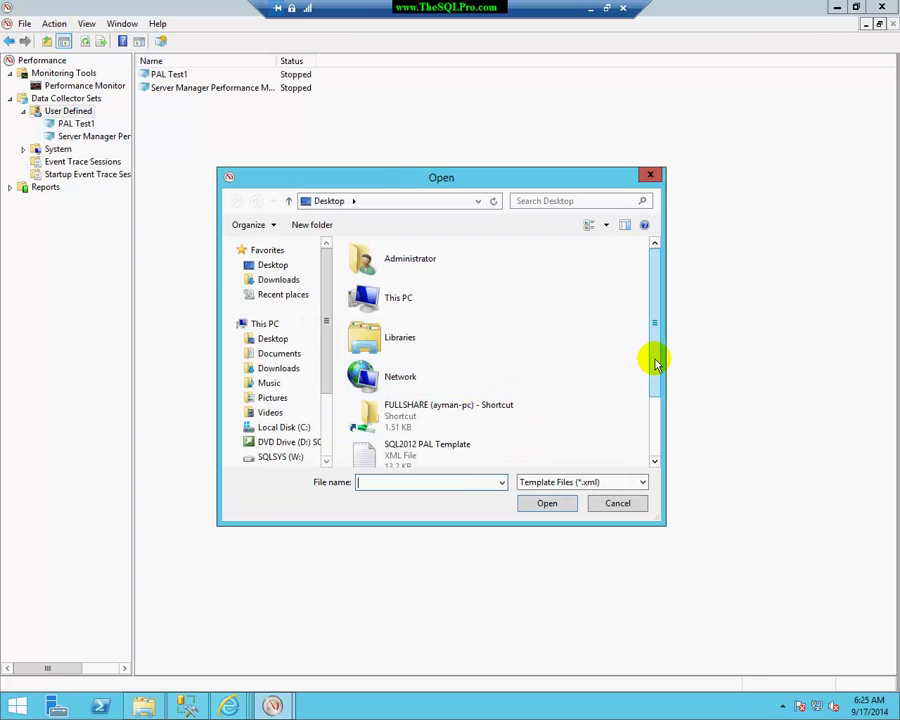
drag(655, 362, 660, 437)
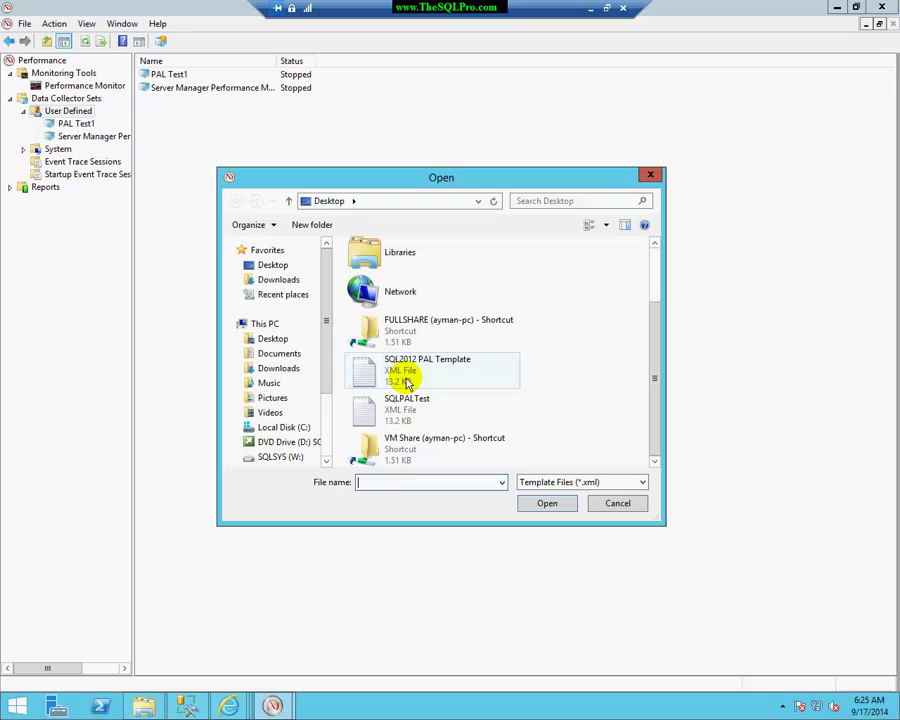
double_click(406, 408)
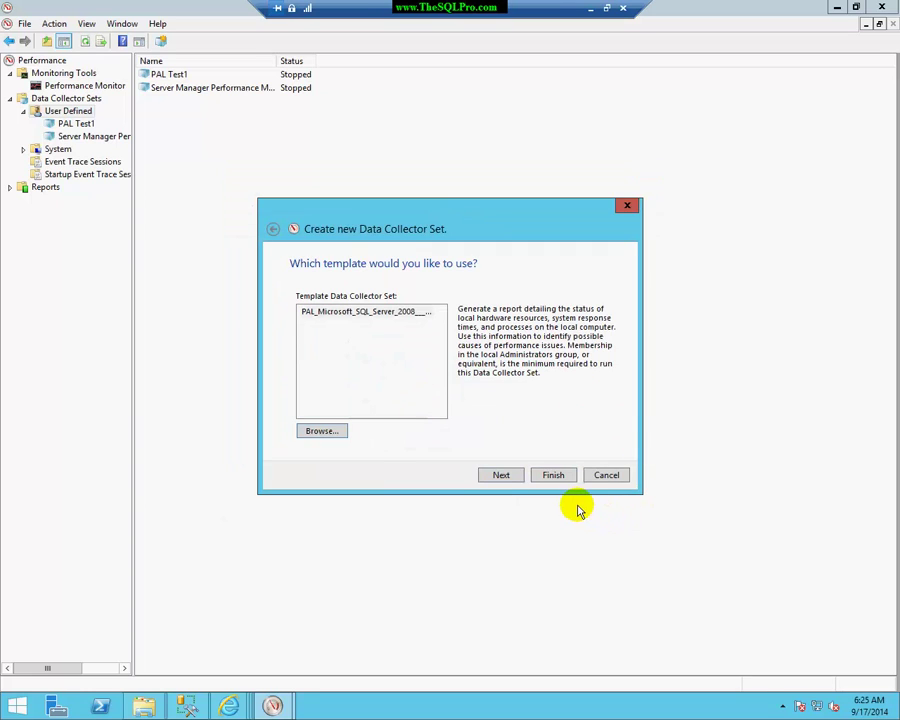
click(503, 475)
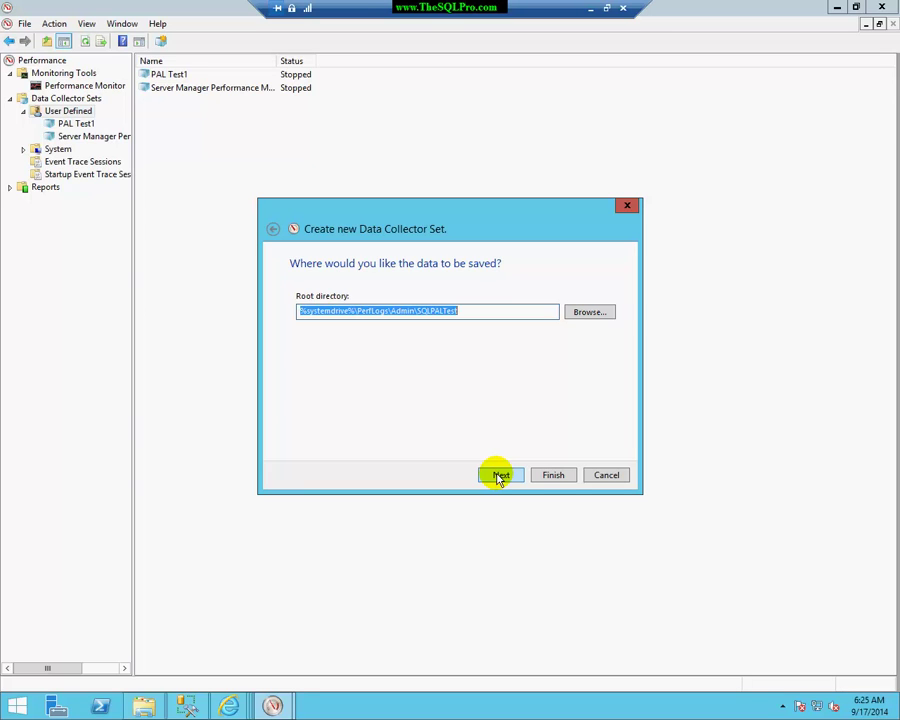
click(499, 476)
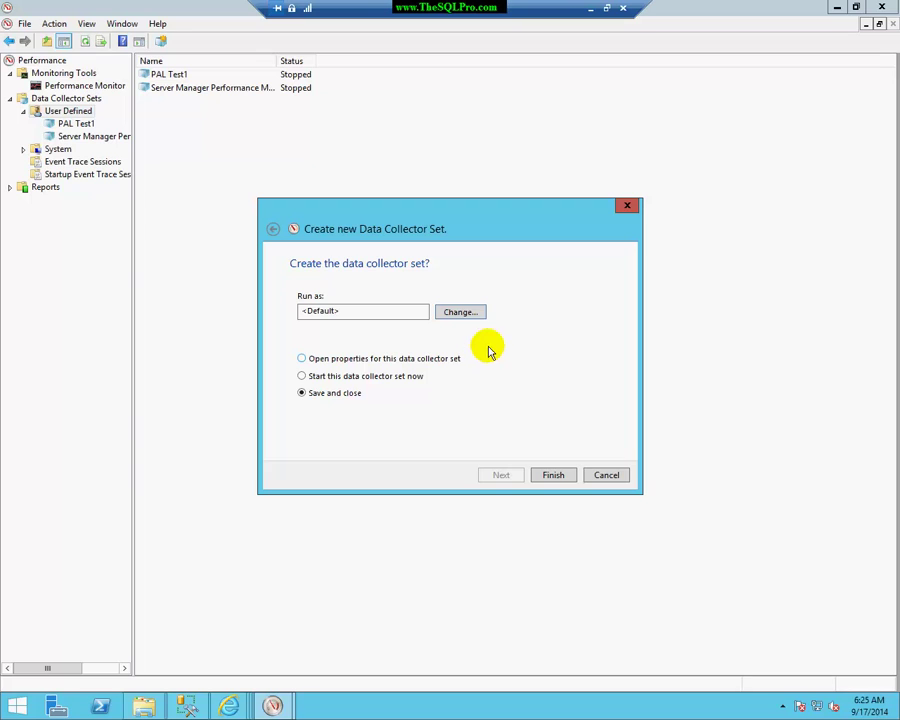
click(551, 476)
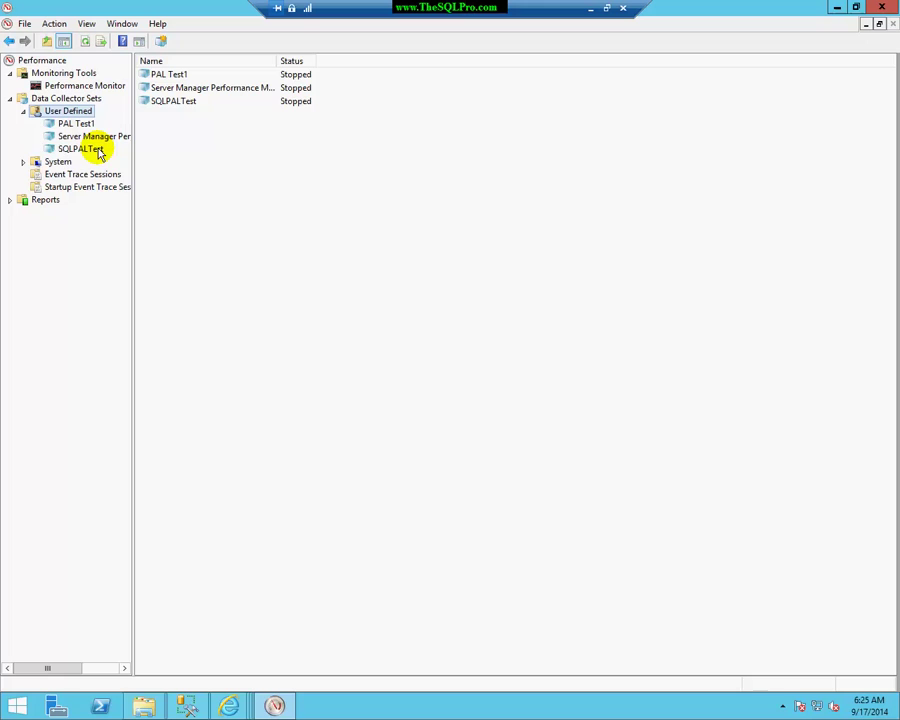
Step: Review the SQLPALTest collector set's general, directory, schedule and stop condition properties without changing them
click(98, 150)
right_click(98, 150)
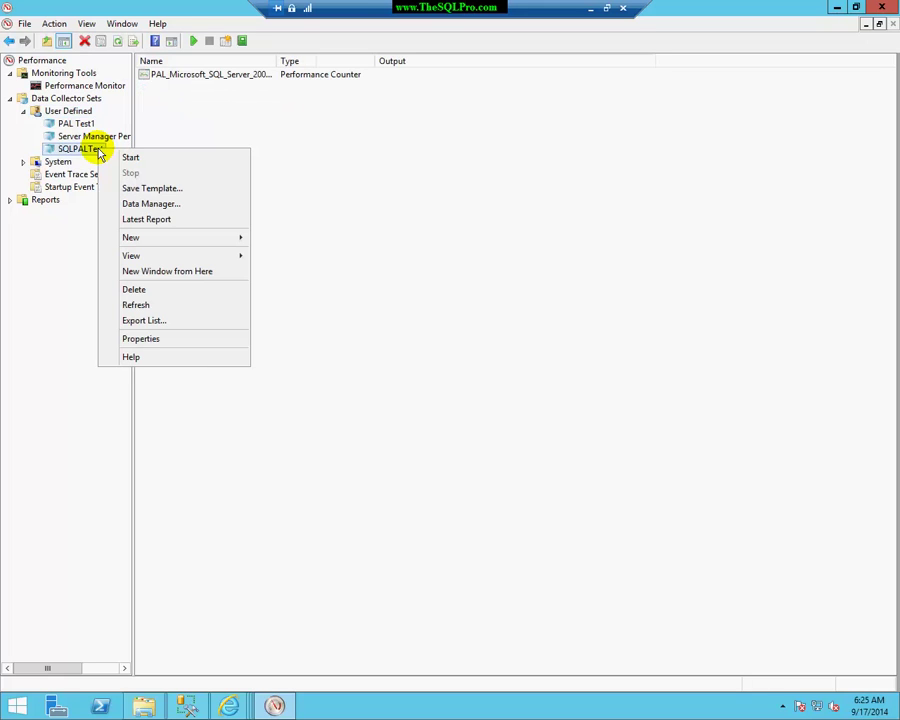
click(193, 337)
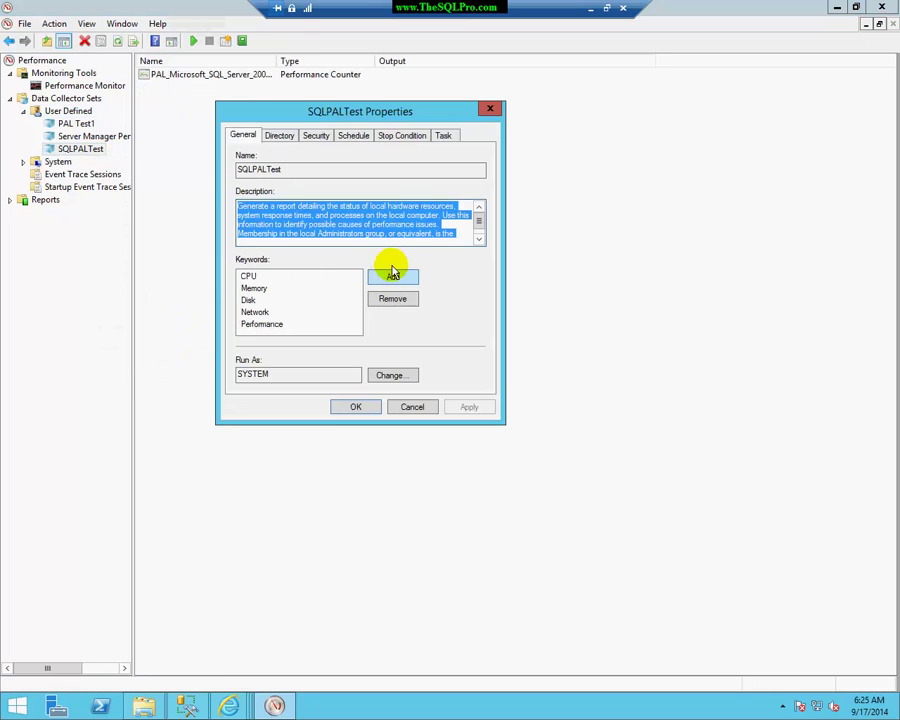
click(278, 136)
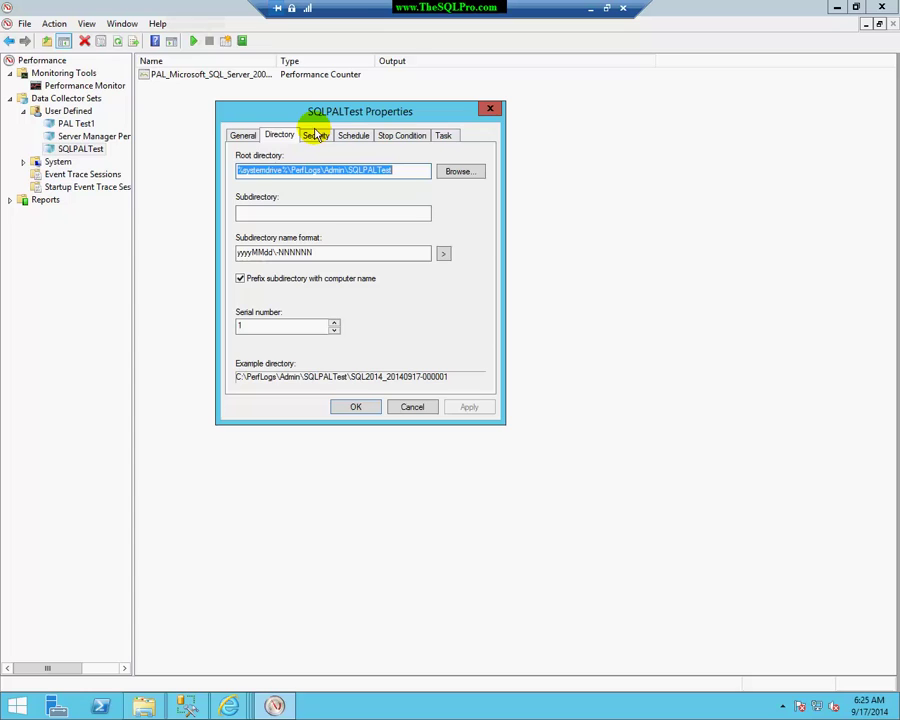
click(347, 140)
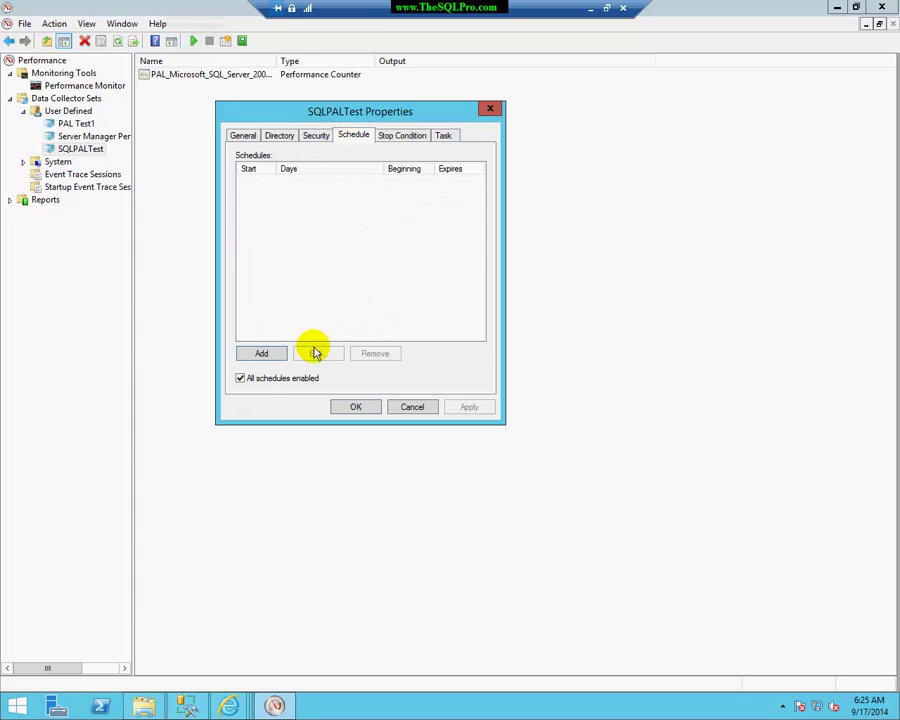
click(395, 137)
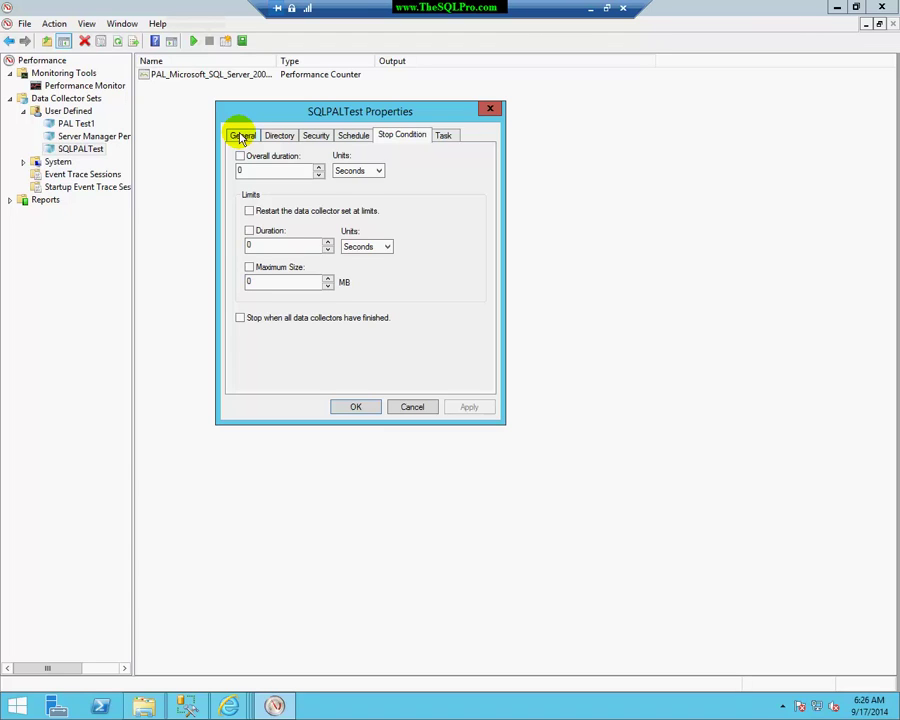
click(241, 136)
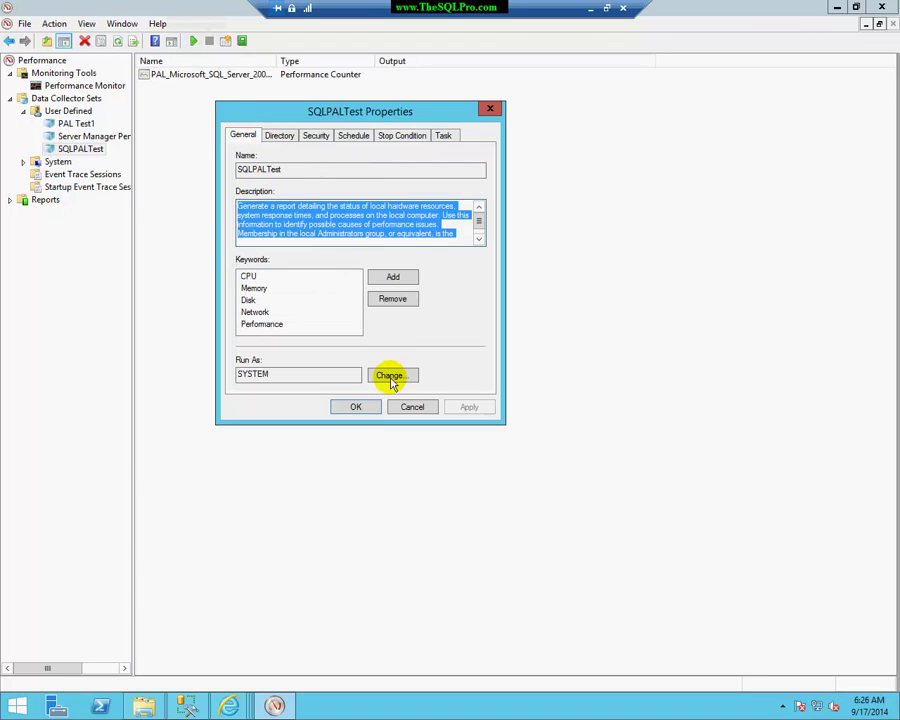
click(375, 404)
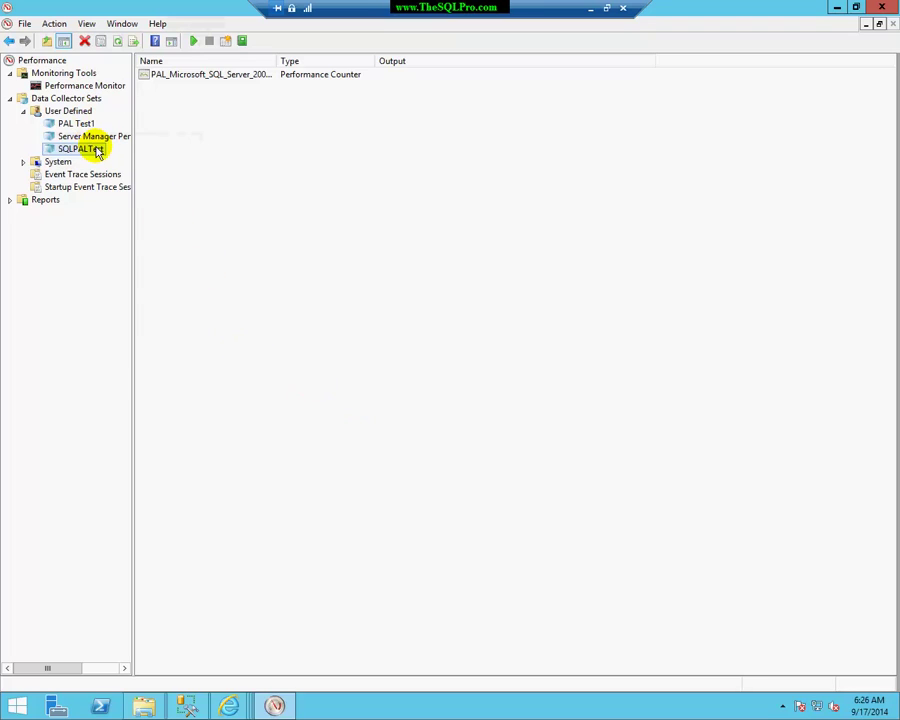
Step: Examine the SQLPALTest data manager's disk limits, folder actions and rules, and close the settings without changes
right_click(98, 151)
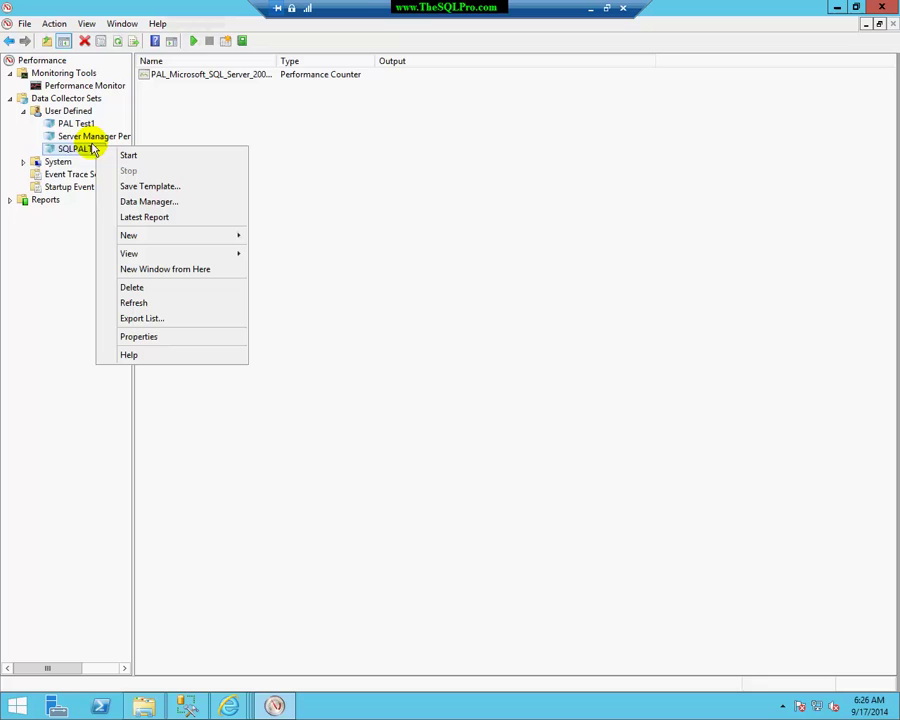
click(192, 204)
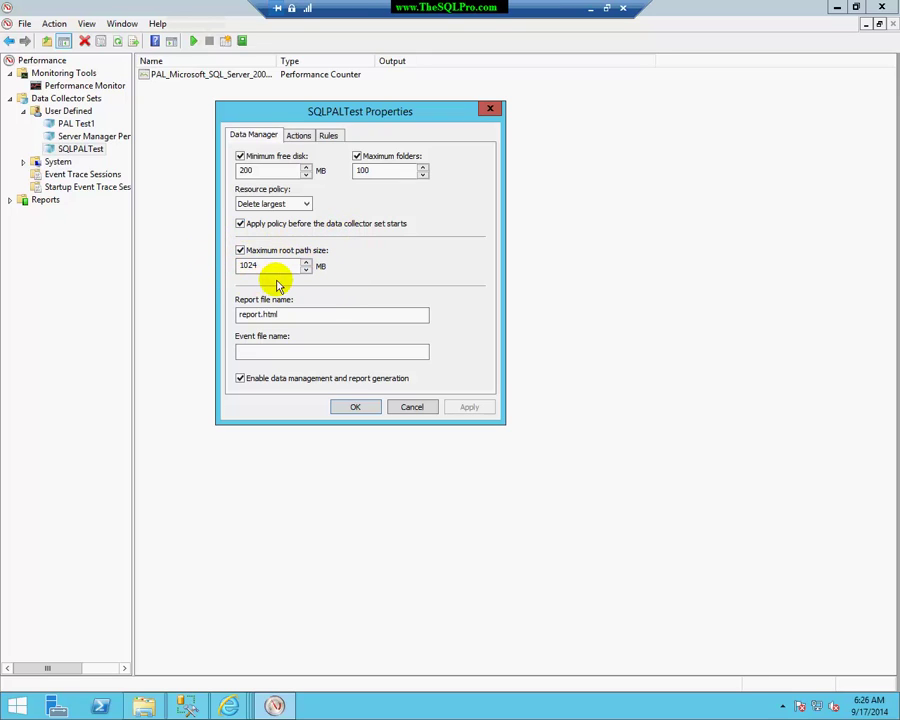
drag(274, 265, 238, 264)
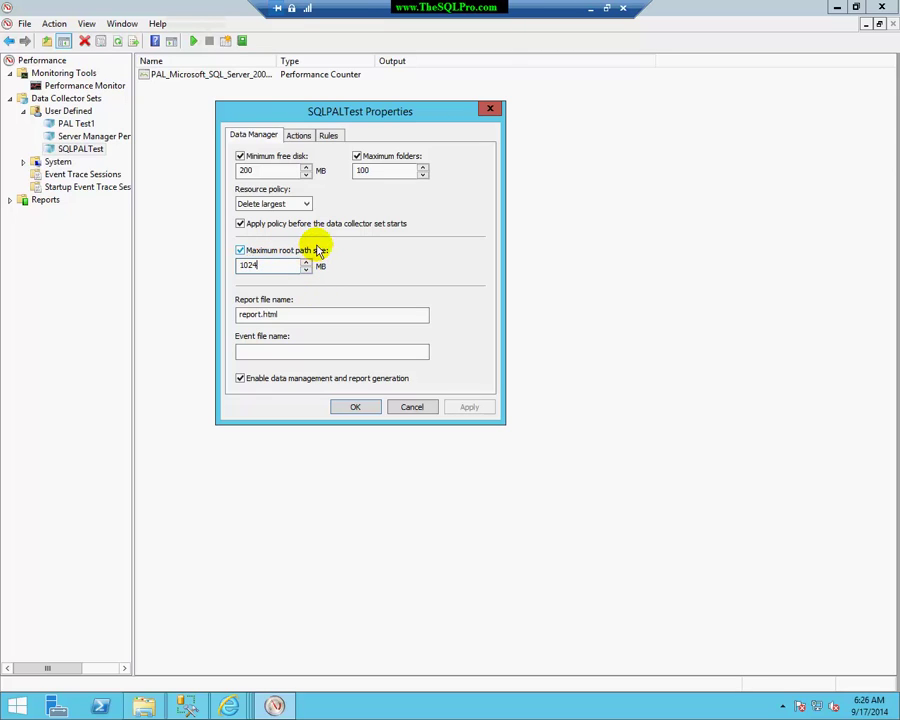
click(296, 136)
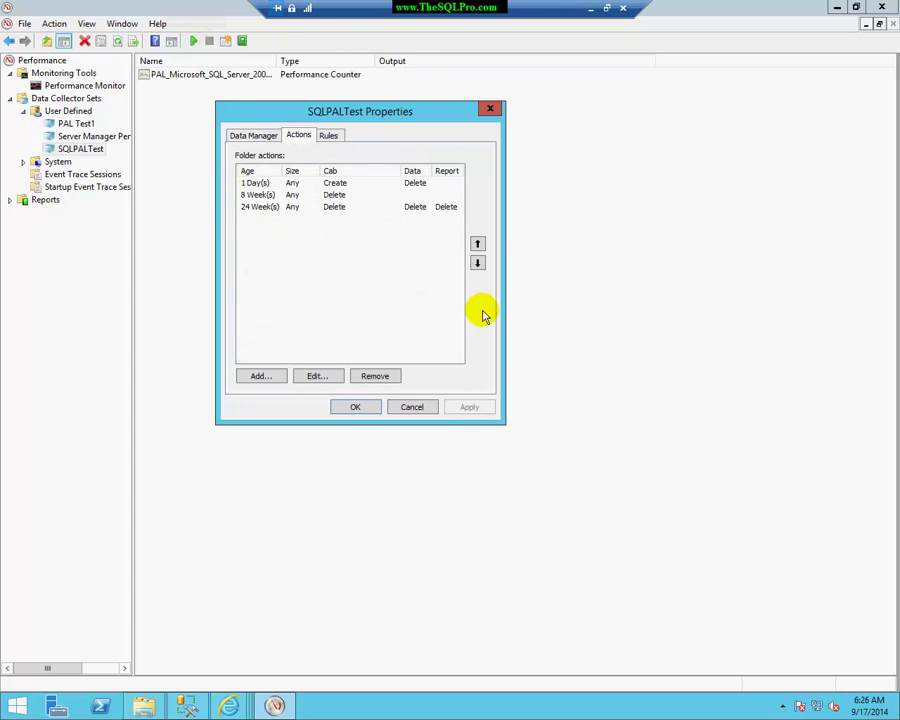
click(328, 135)
click(263, 138)
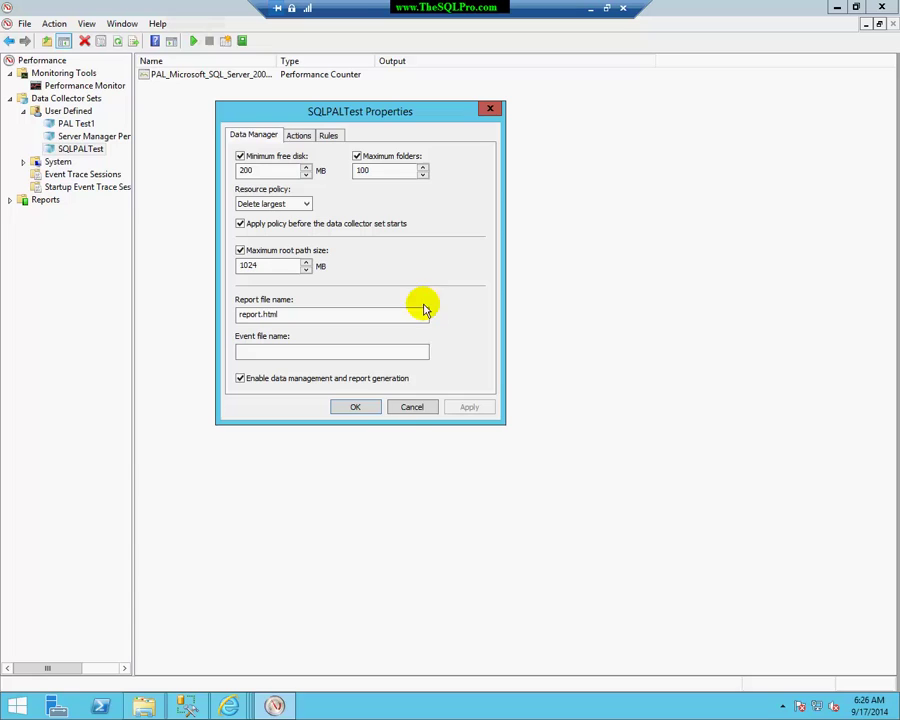
click(412, 407)
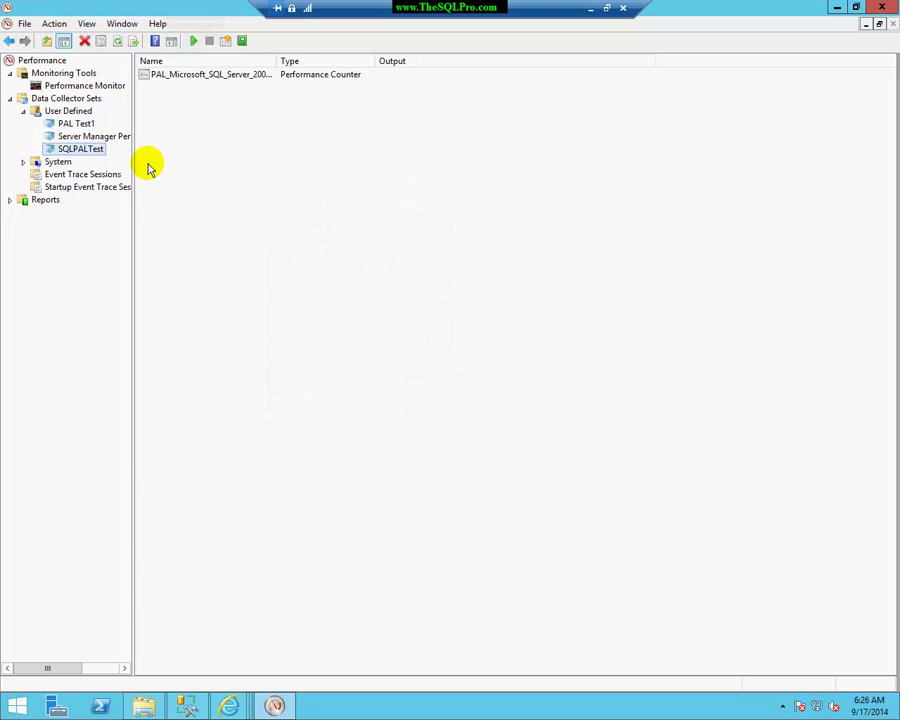
Step: Start the SQLPALTest data collector set, let it collect for about eight minutes, and stop it
right_click(95, 158)
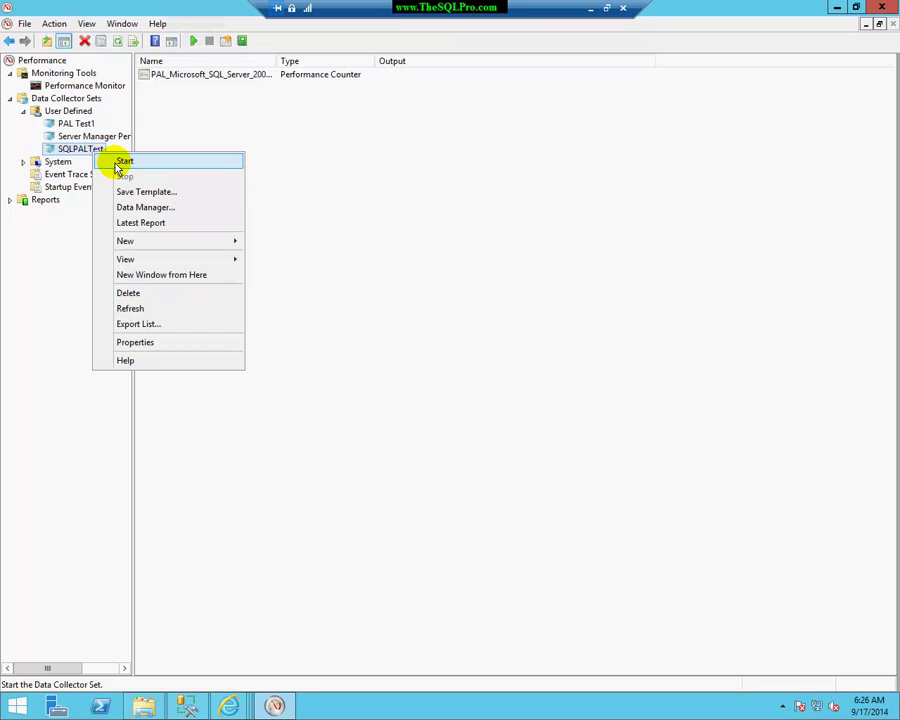
click(122, 162)
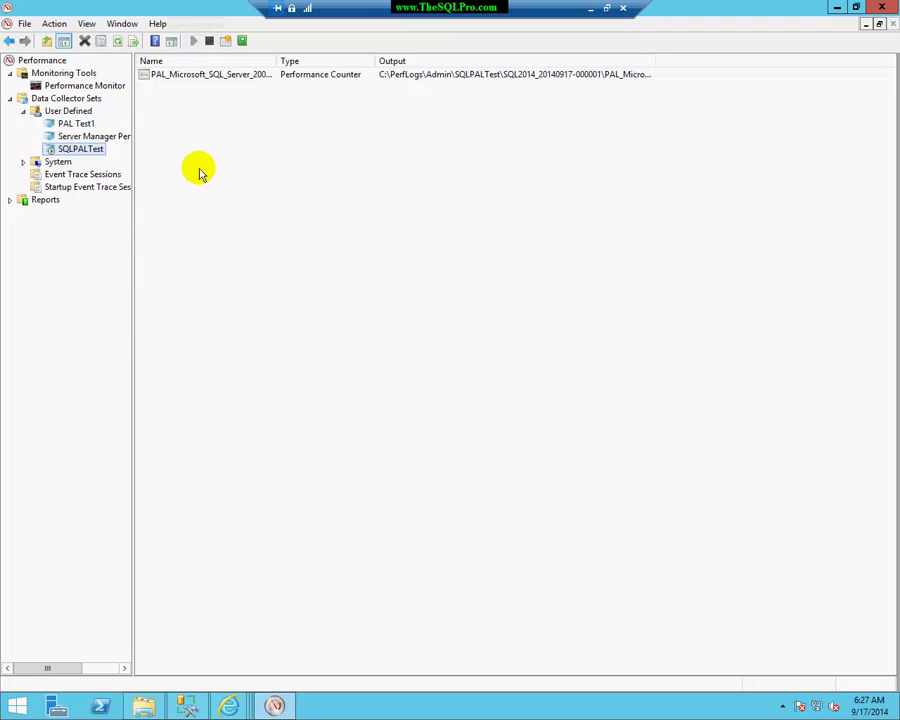
mouse_move(4, 6)
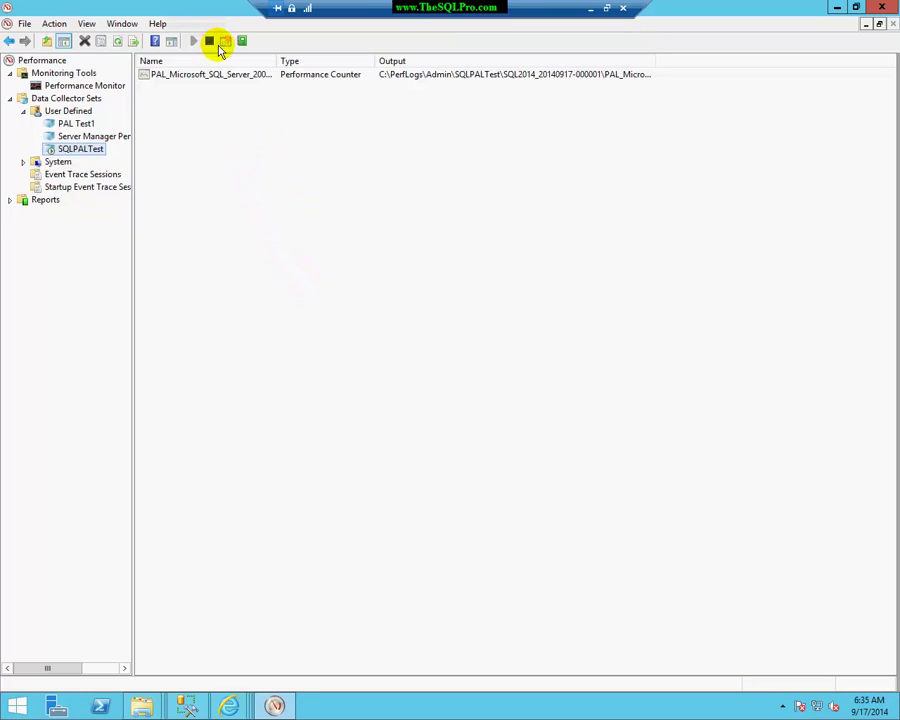
click(209, 41)
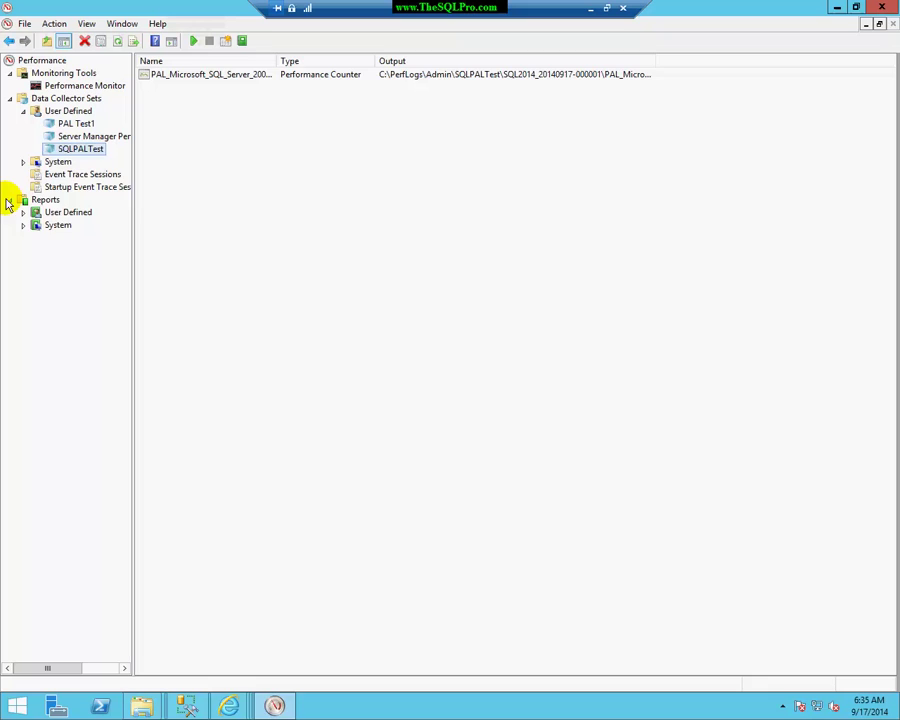
Step: View the SQLPALTest run's report under the user-defined reports
click(23, 212)
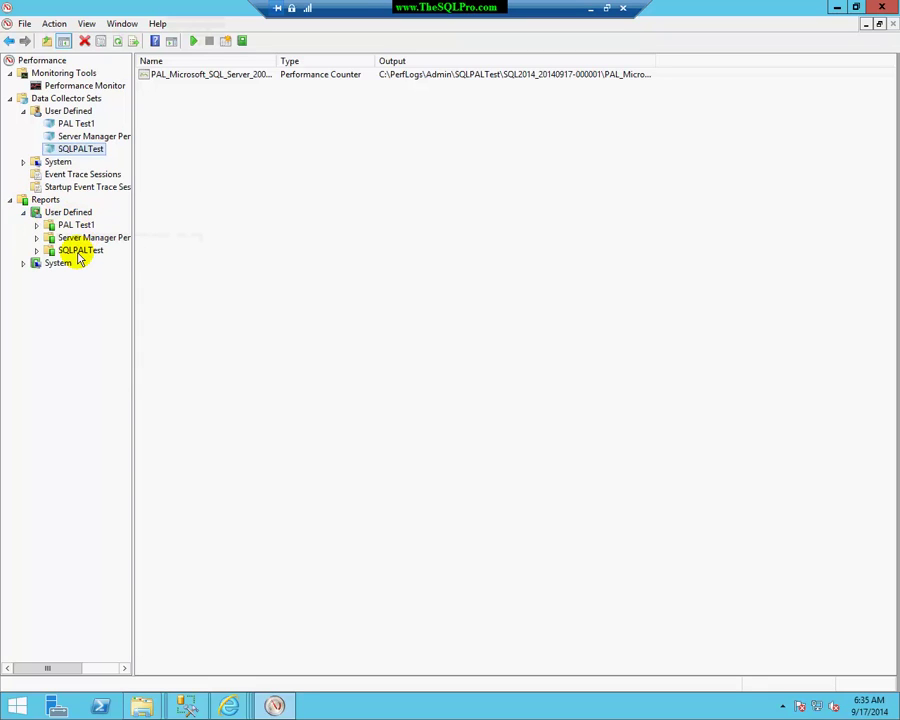
click(78, 251)
click(36, 250)
click(62, 262)
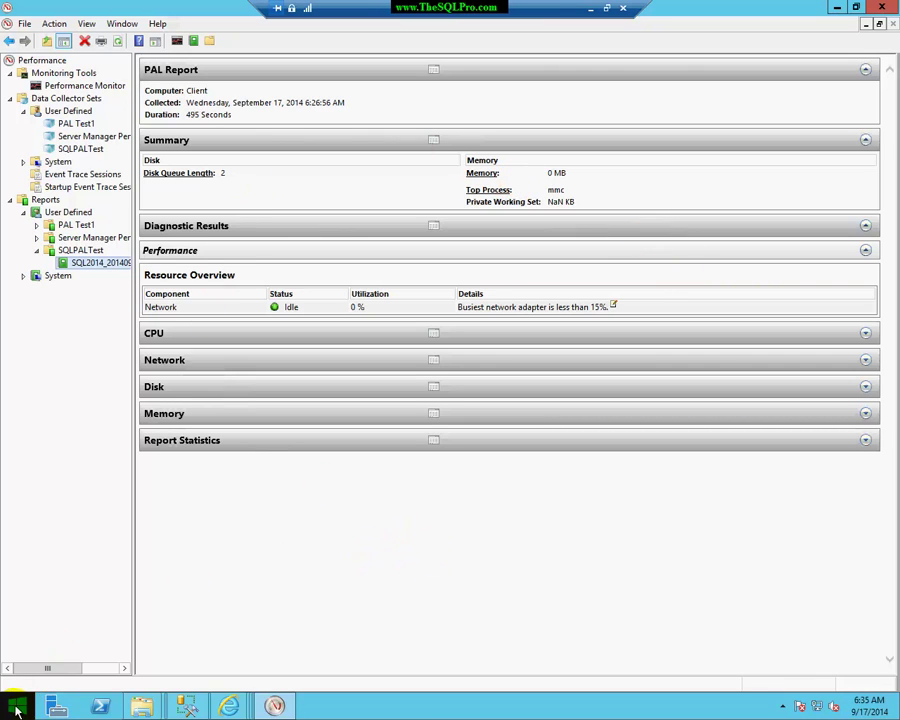
click(15, 709)
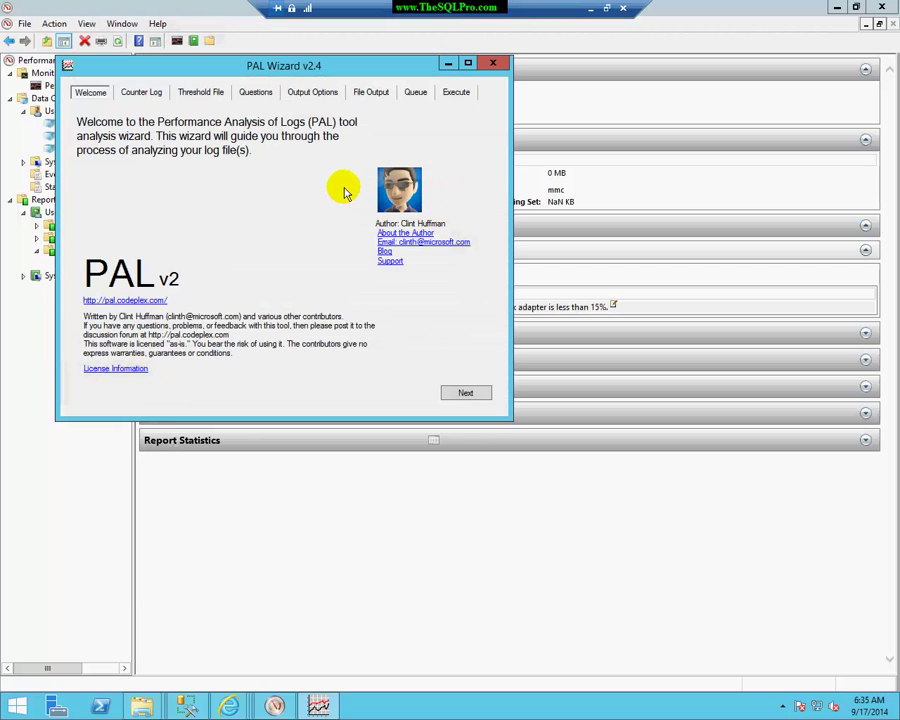
click(466, 393)
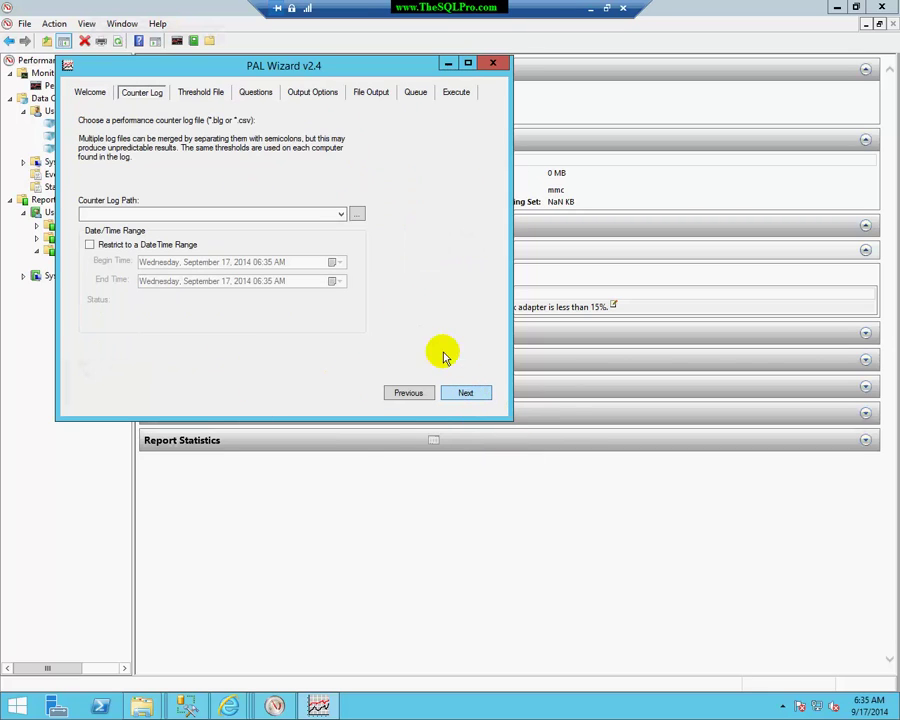
click(357, 216)
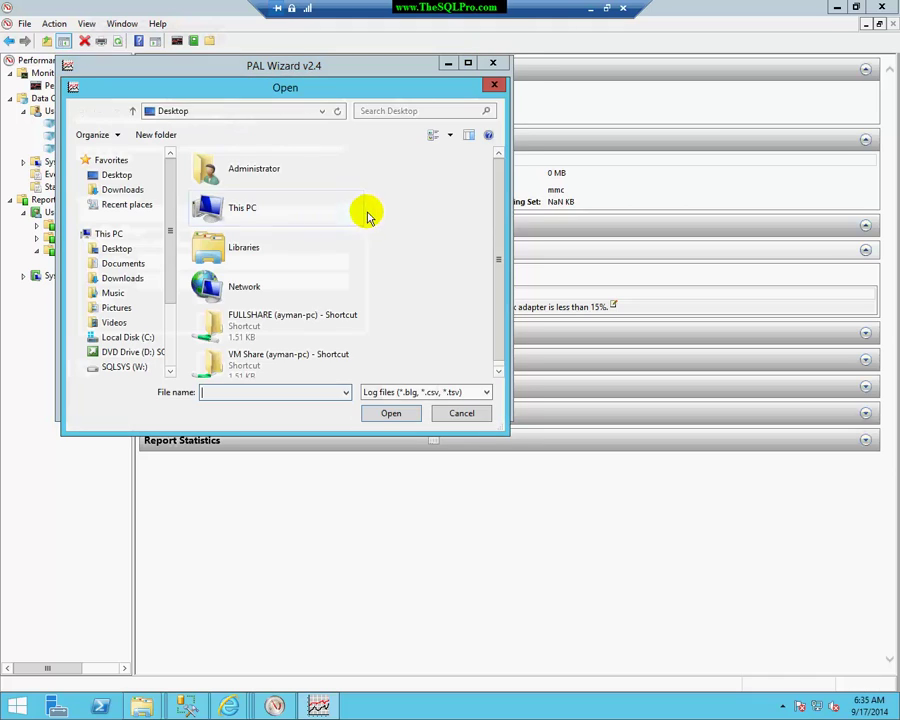
double_click(278, 206)
scroll(298, 230, down, 5)
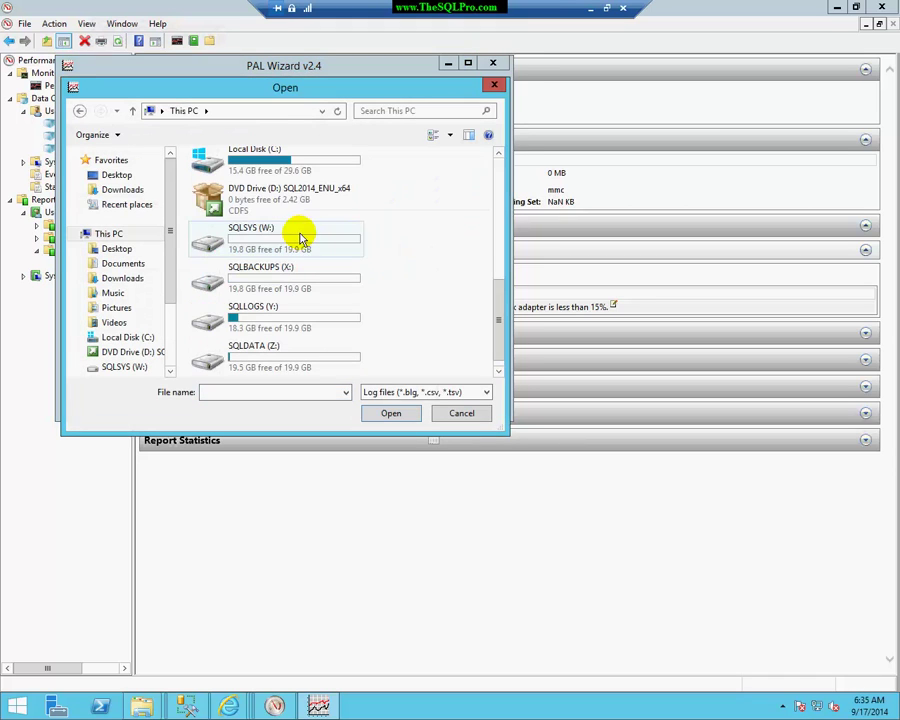
double_click(262, 168)
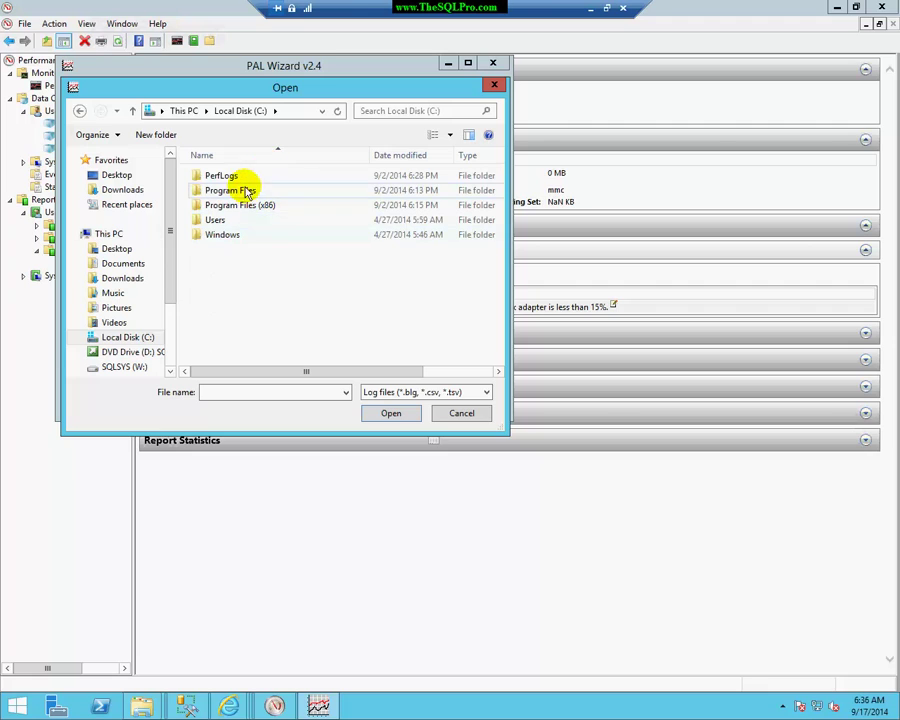
double_click(237, 177)
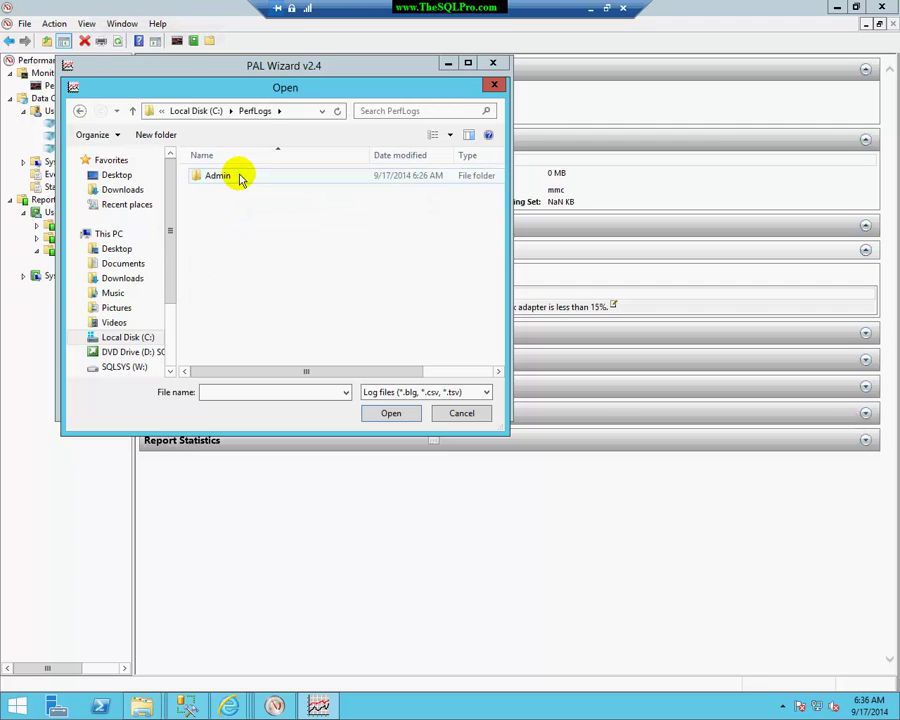
double_click(256, 175)
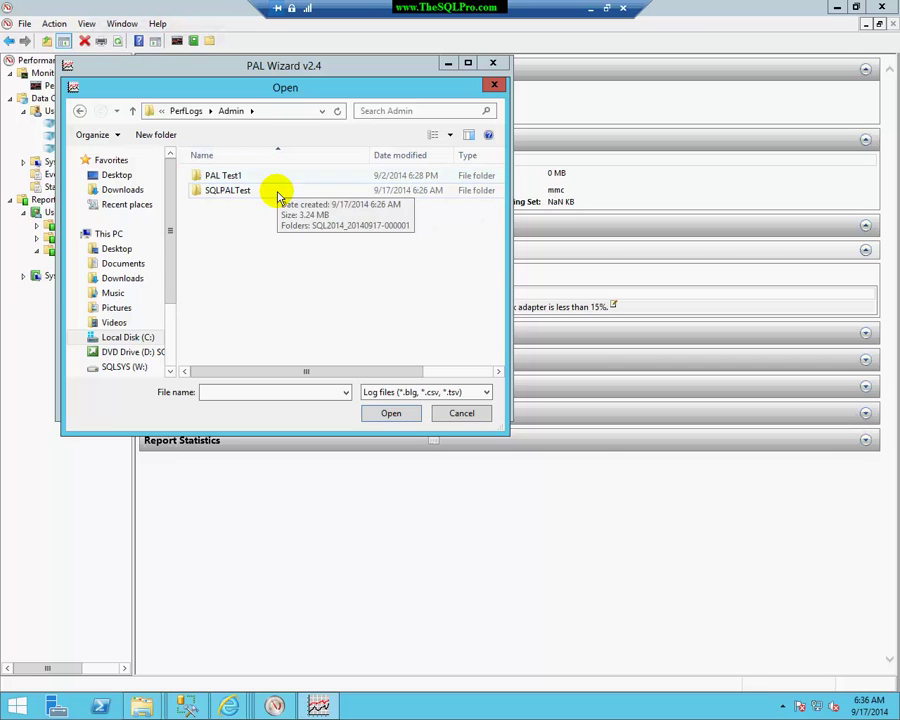
double_click(277, 192)
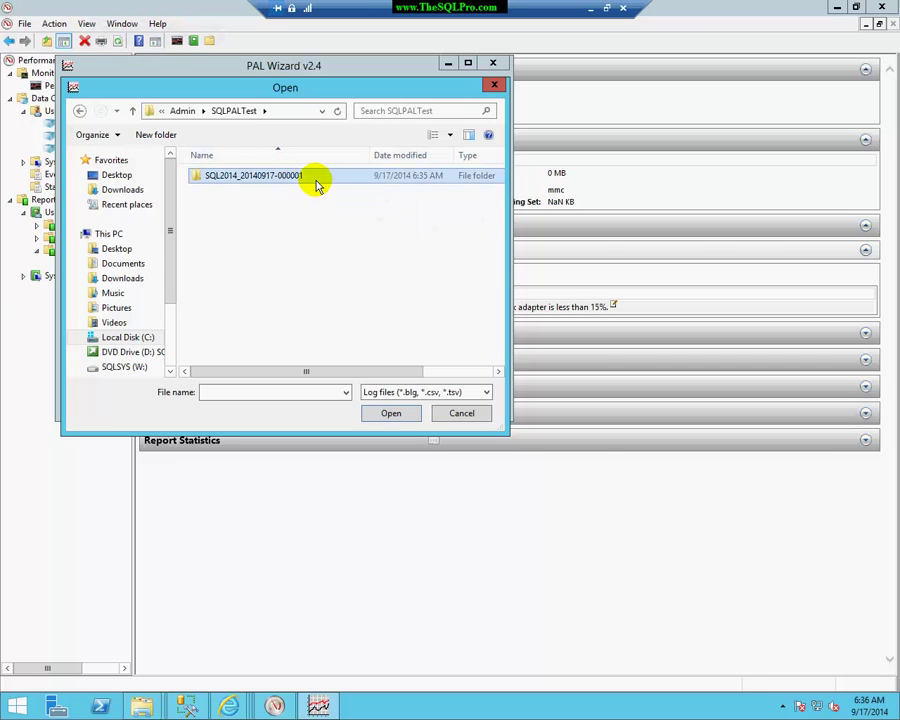
double_click(316, 186)
click(316, 180)
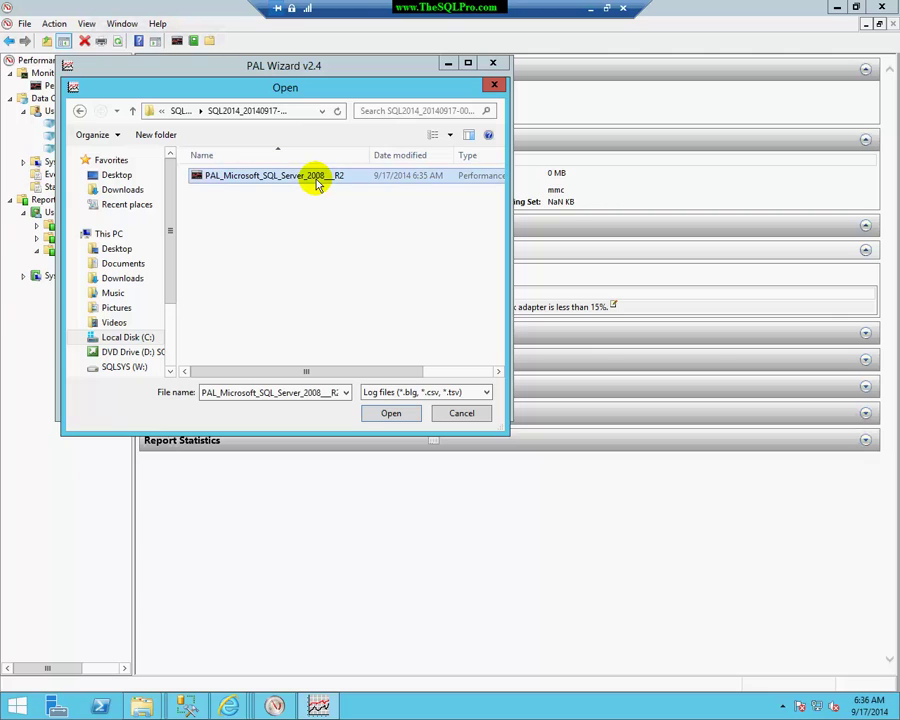
click(409, 413)
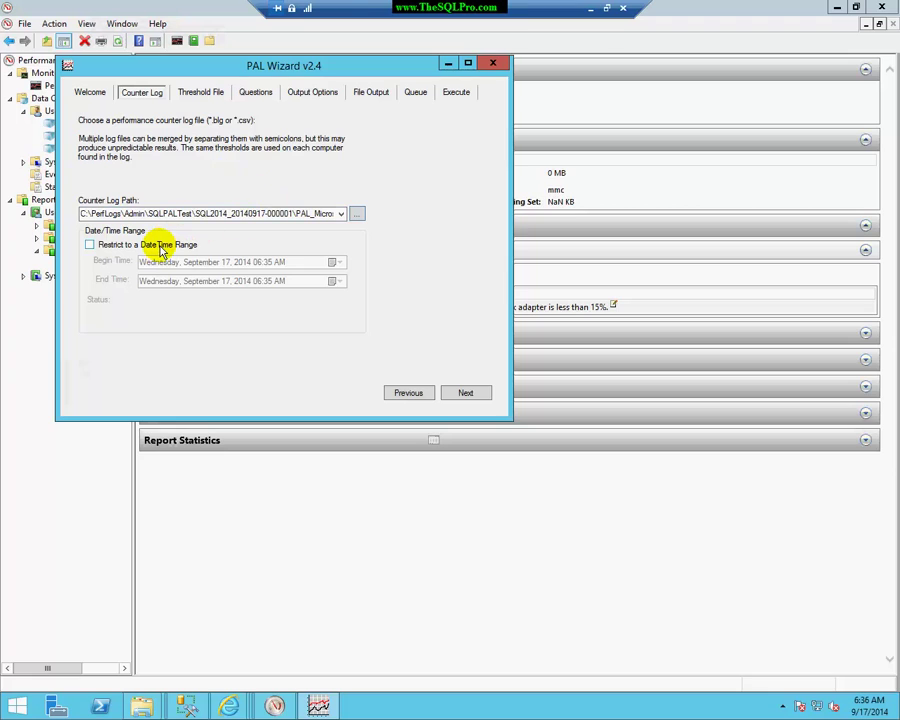
Step: Leave the log unrestricted by date and time, choose the Microsoft SQL Server 2008 / R2 threshold file, and advance to the questions
click(90, 245)
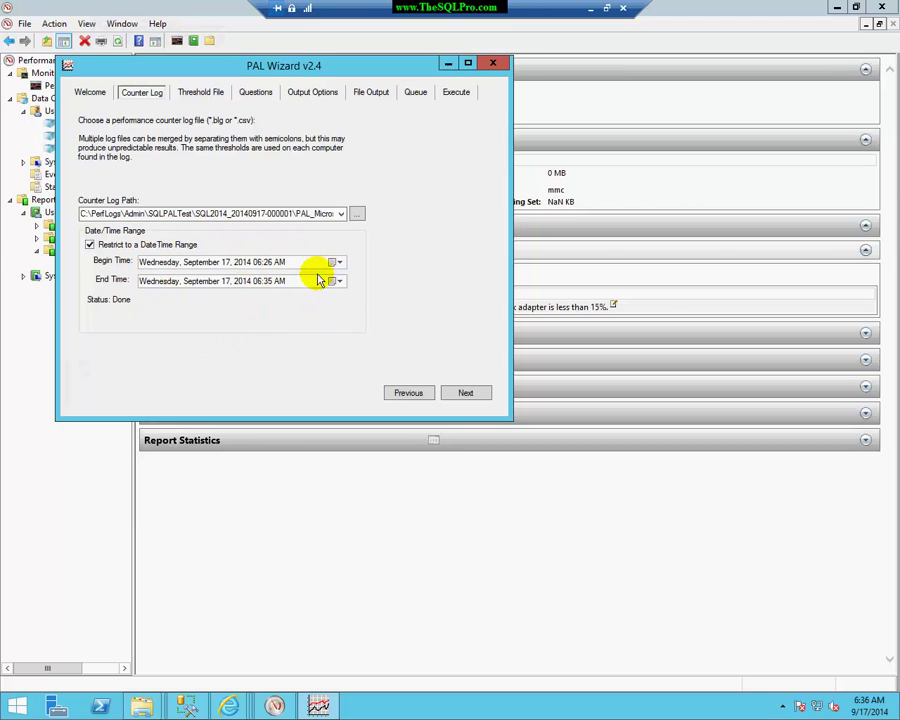
click(103, 245)
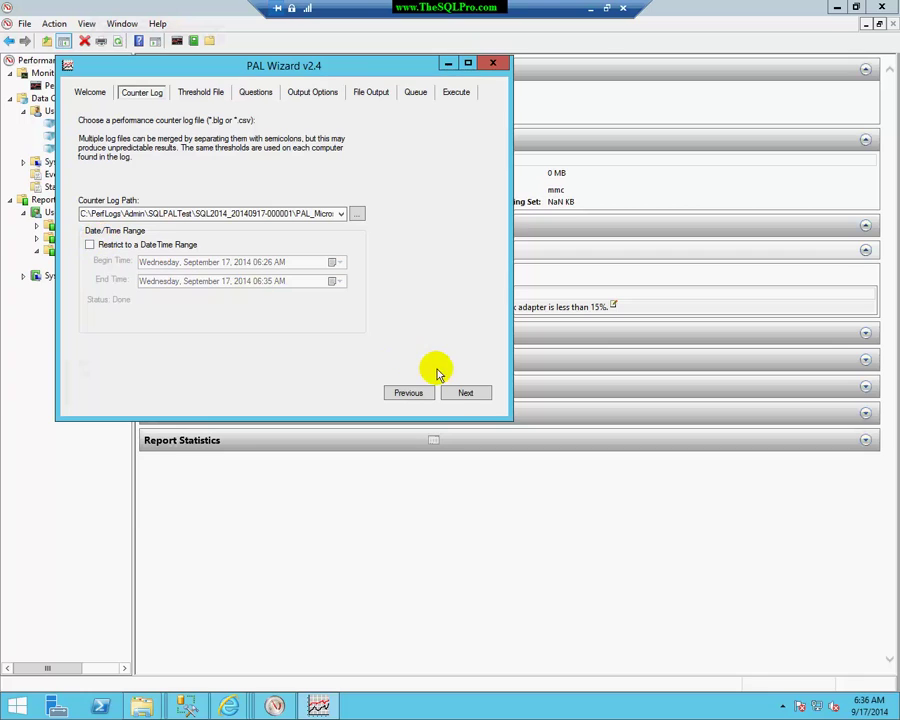
click(461, 392)
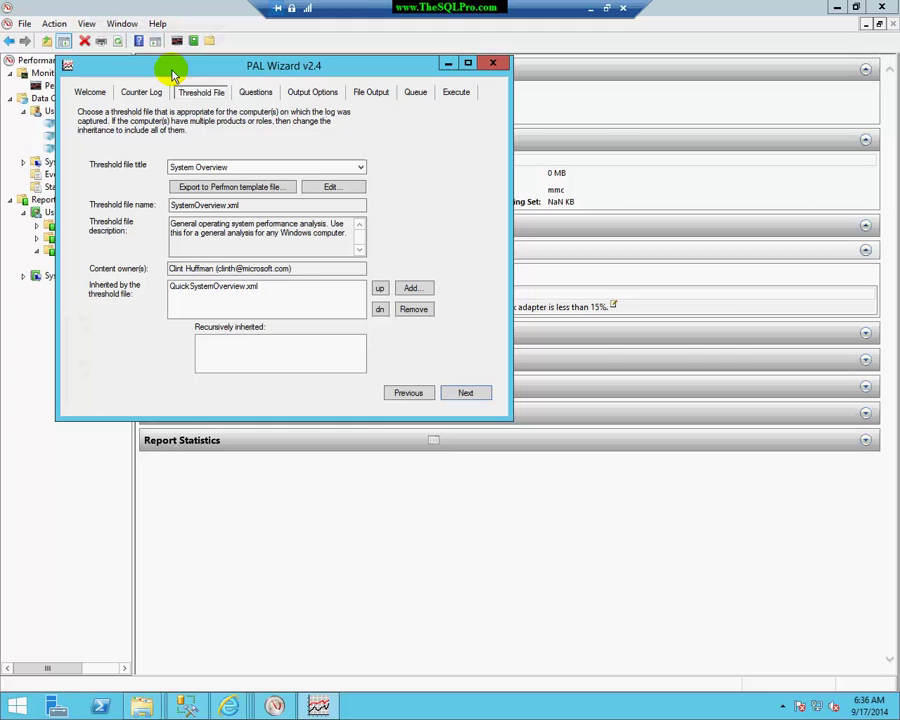
click(352, 168)
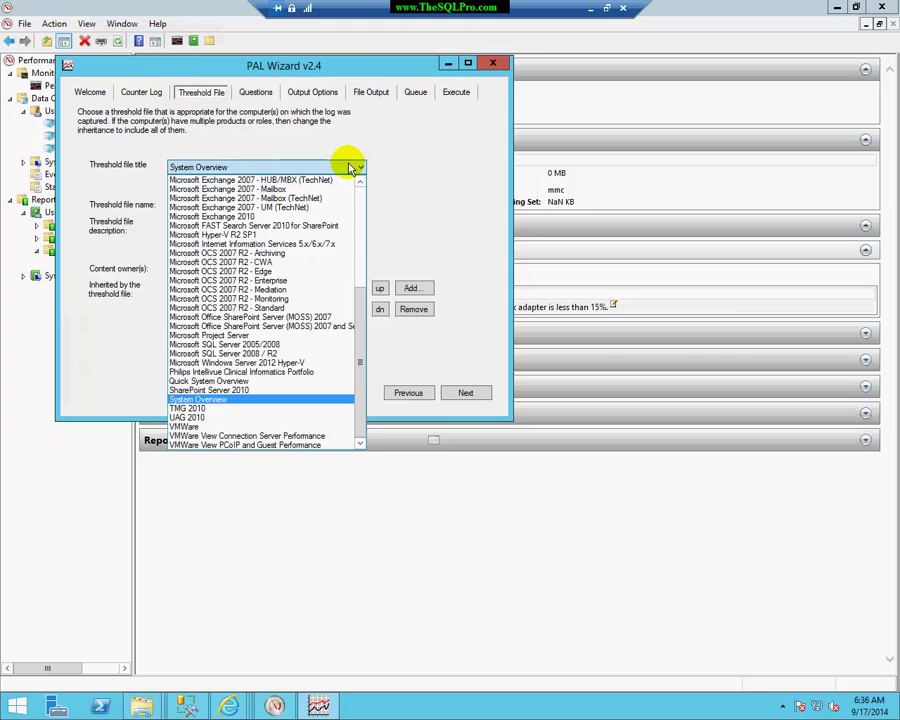
click(313, 354)
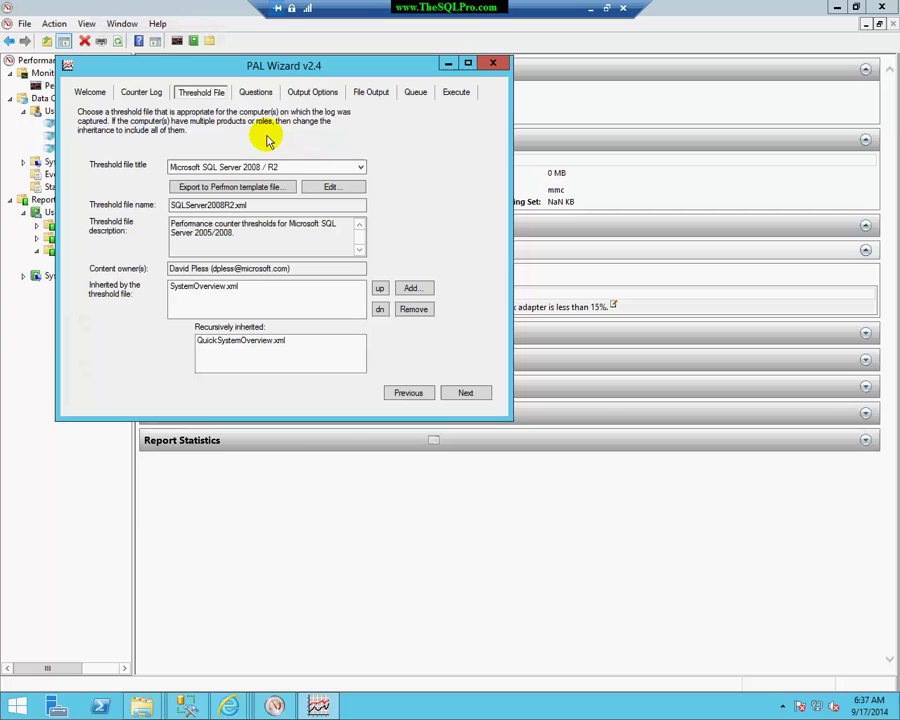
click(463, 393)
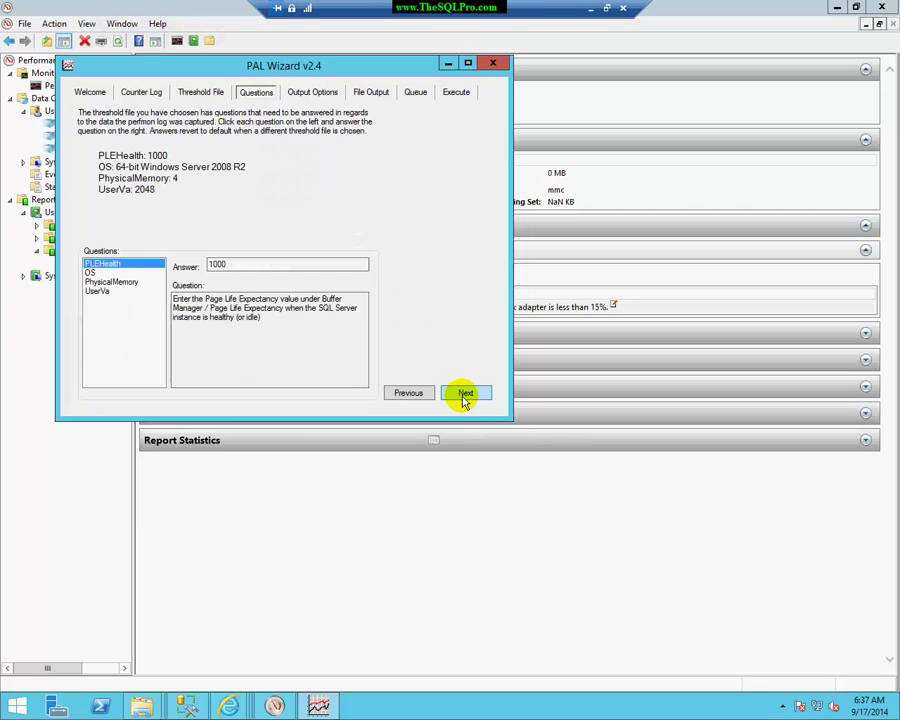
Step: Launch Calculator alongside the PLEHealth question and compute 8 / 4 × 300 as a Page Life Expectancy example
double_click(215, 264)
click(244, 267)
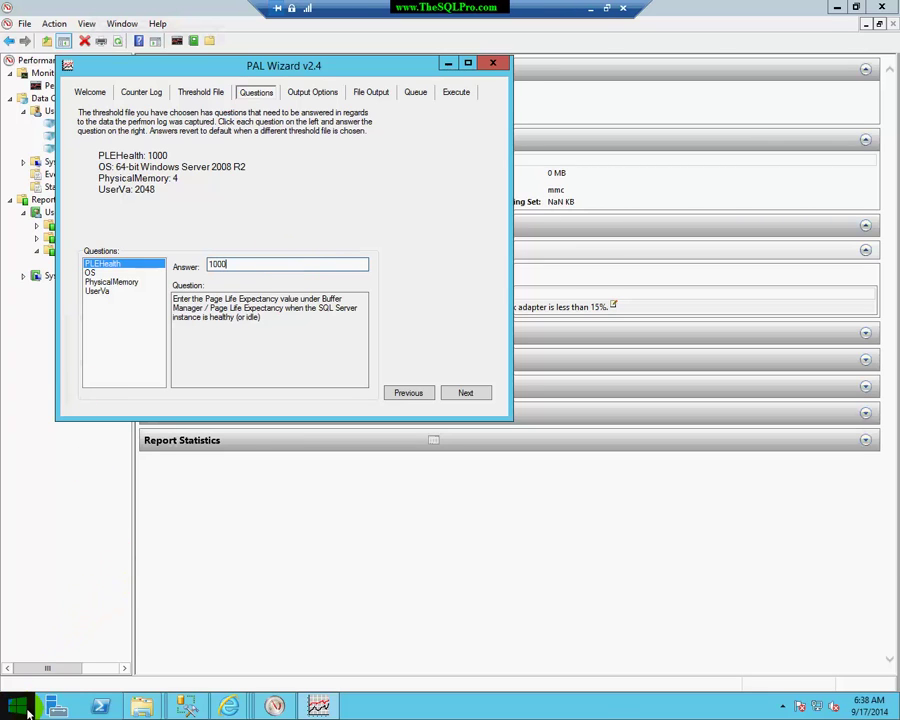
click(29, 708)
text(ca)
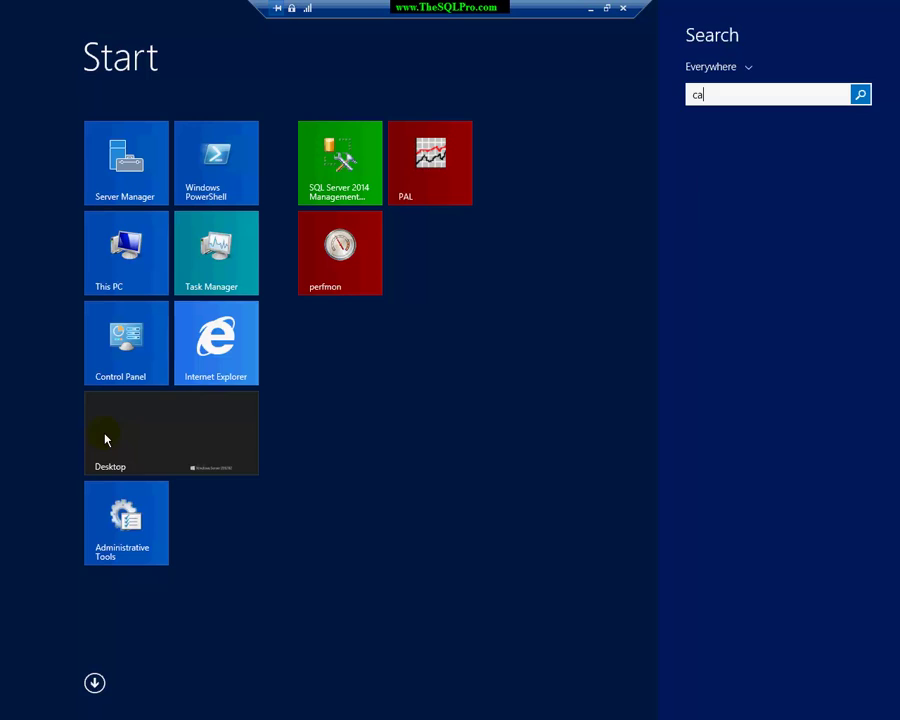
key(Escape)
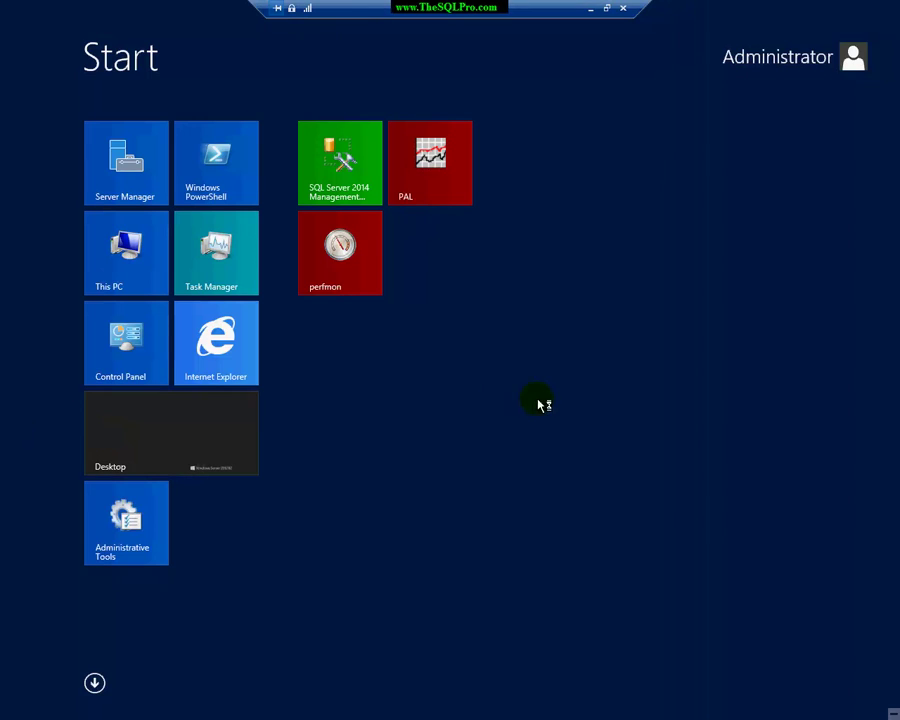
key(Escape)
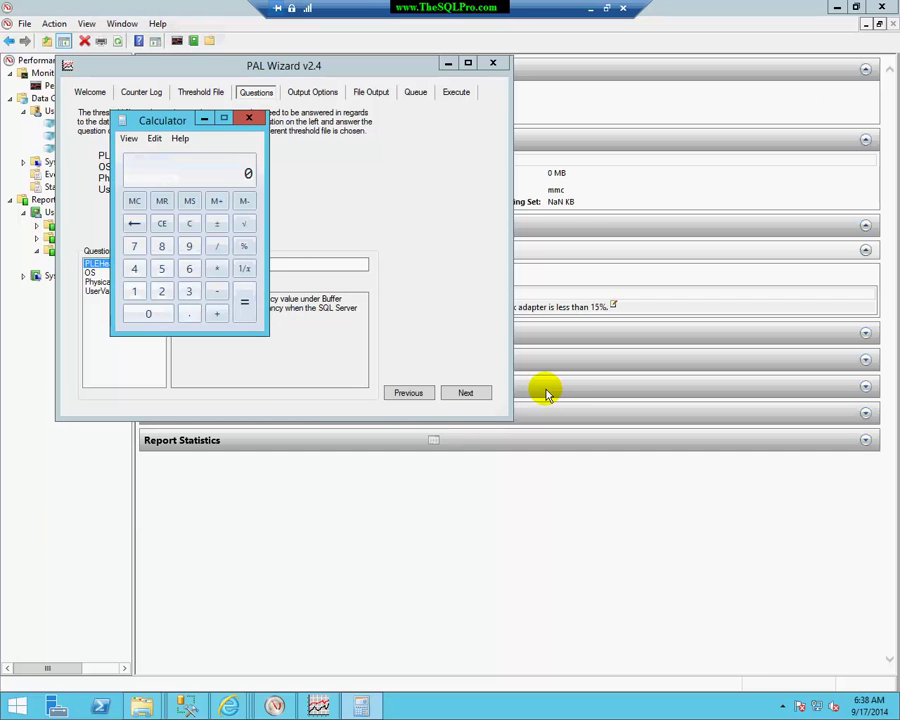
key(slash)
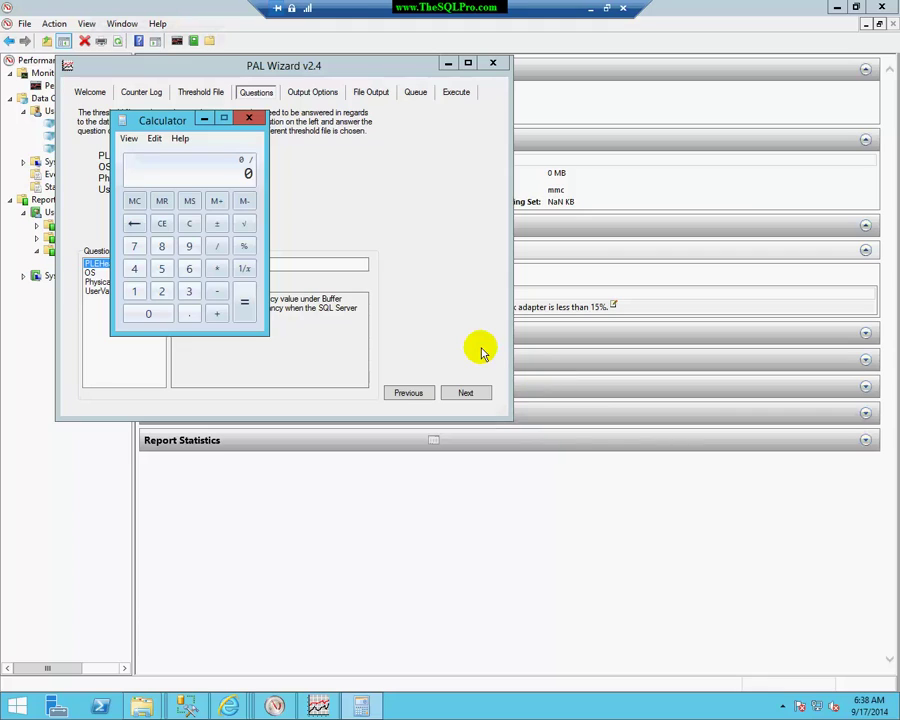
key(Return)
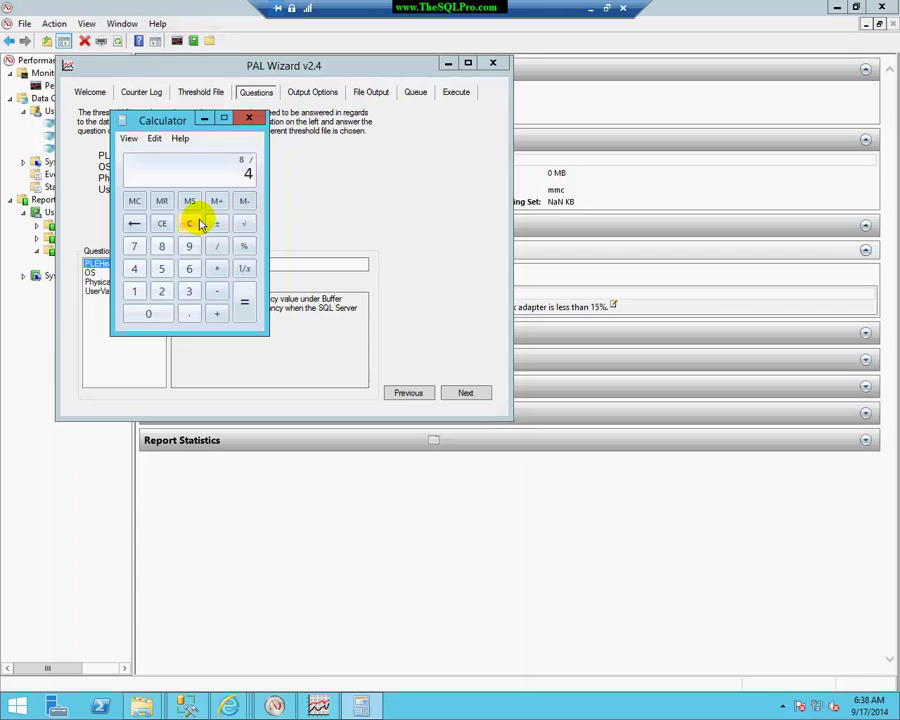
key(Return)
text(300)
key(Return)
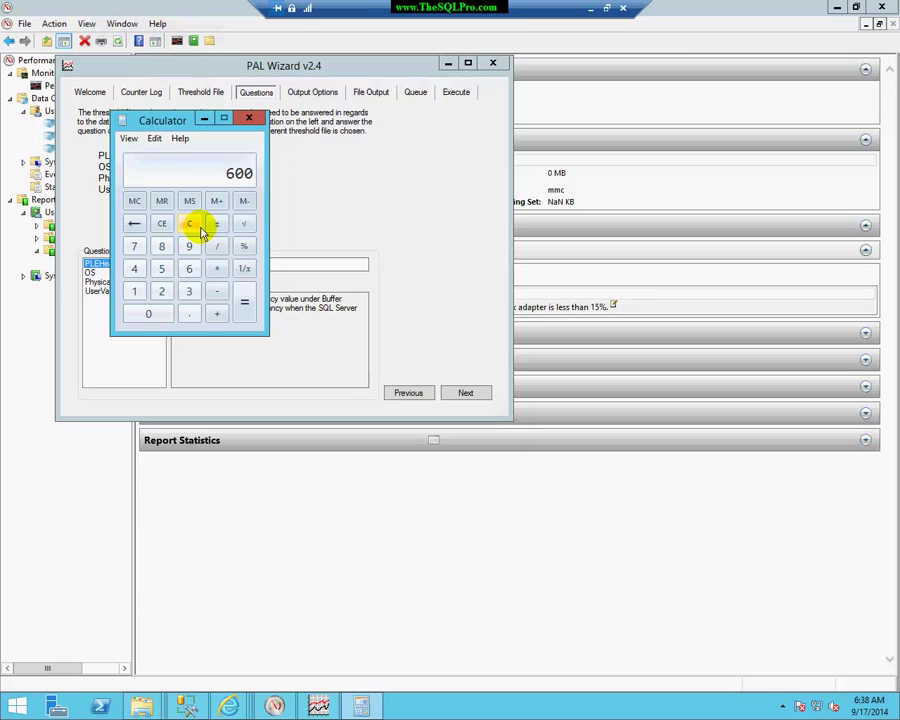
Step: Clear the calculator, compute 256 / 4 × 300, and close it, leaving the PLEHealth answer at 1000
click(199, 228)
text(256)
key(slash)
text(4)
key(Return)
key(asterisk)
text(300)
key(Return)
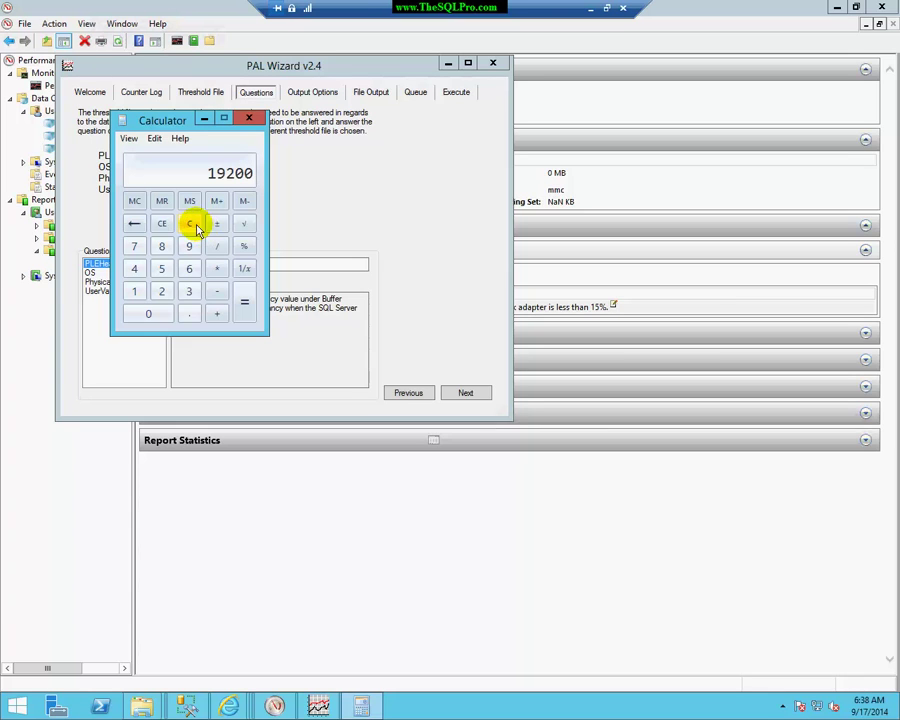
drag(162, 122, 625, 188)
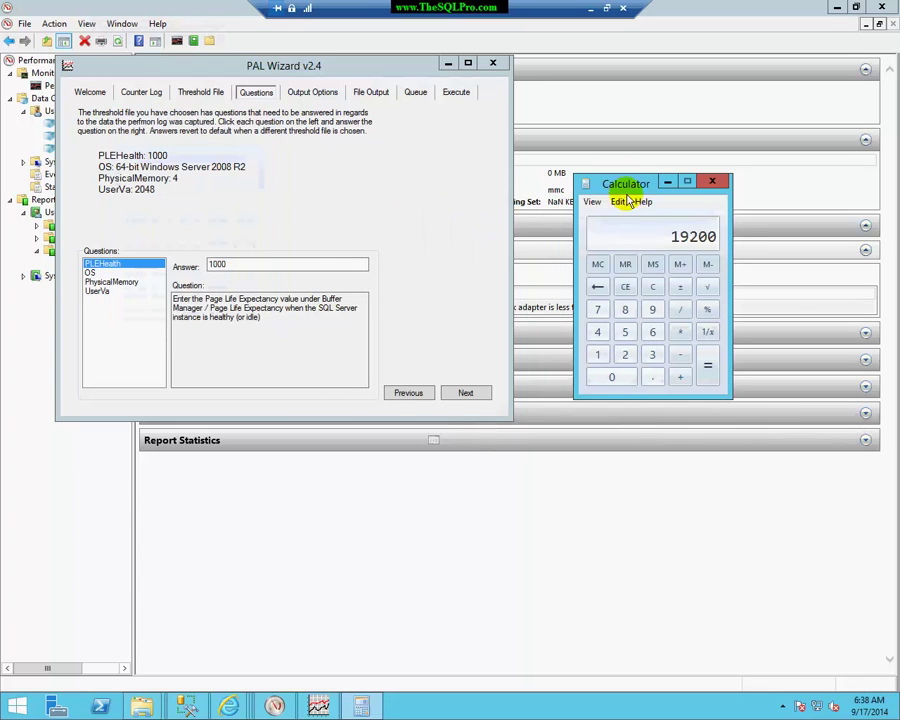
click(278, 268)
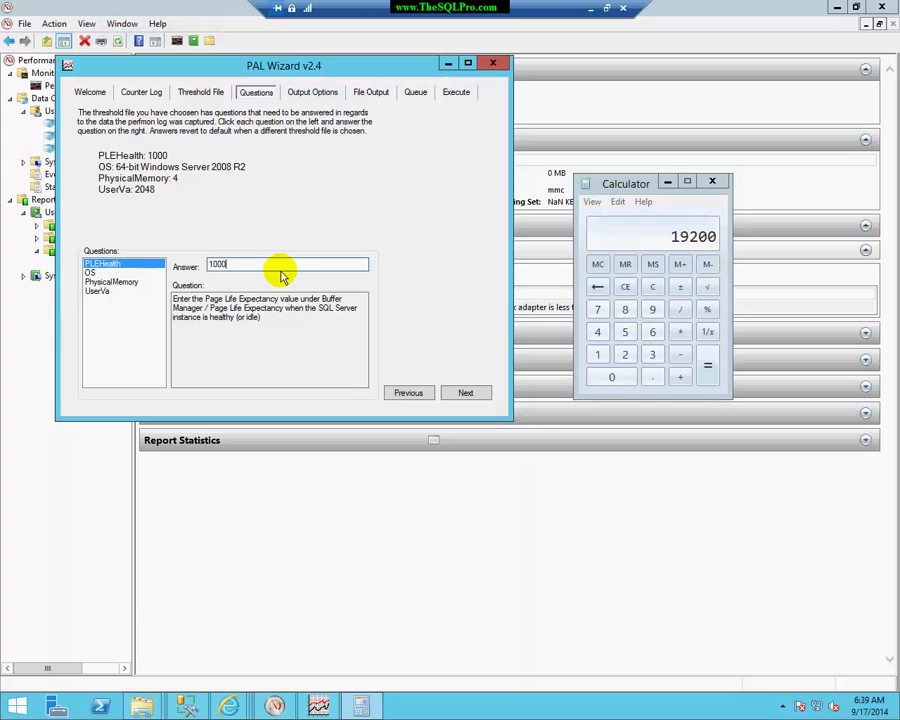
click(709, 182)
Step: Answer the OS question with 64-bit Windows Server 2012 and set PhysicalMemory to 1.5 GB
click(120, 273)
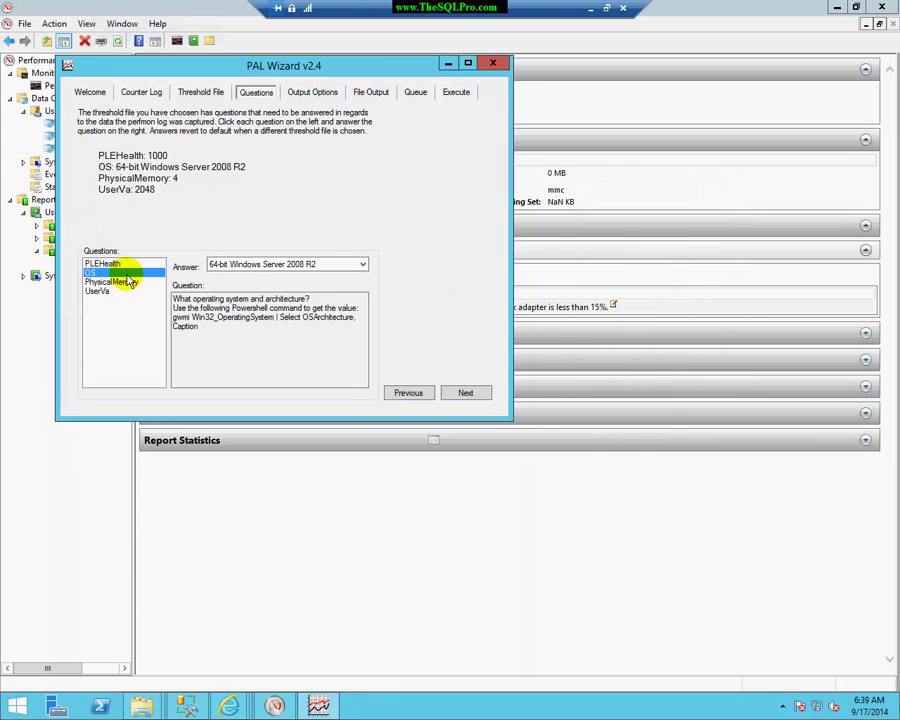
click(361, 264)
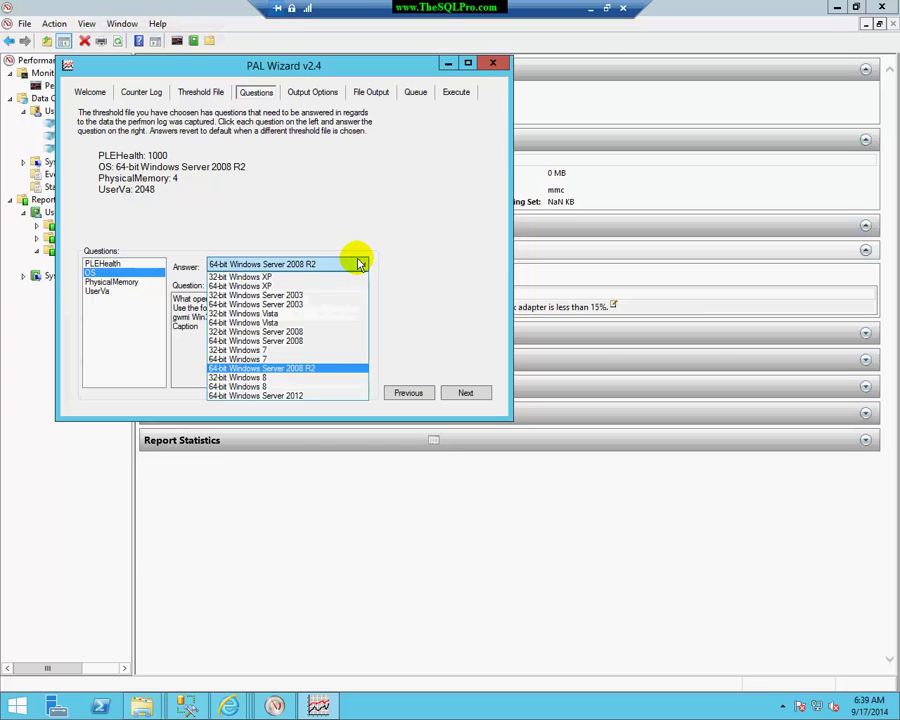
click(322, 395)
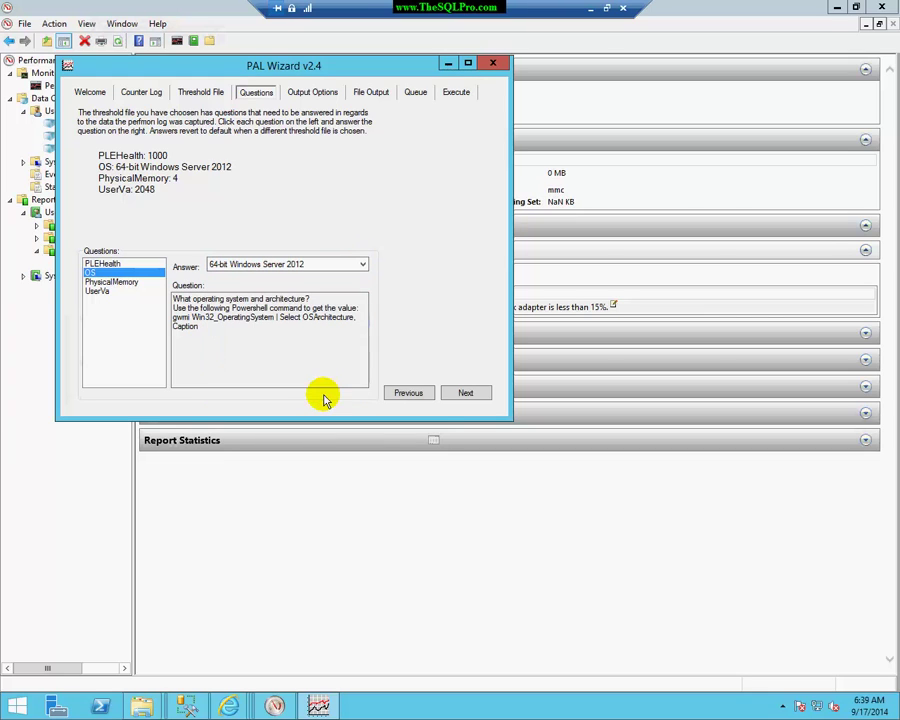
click(100, 282)
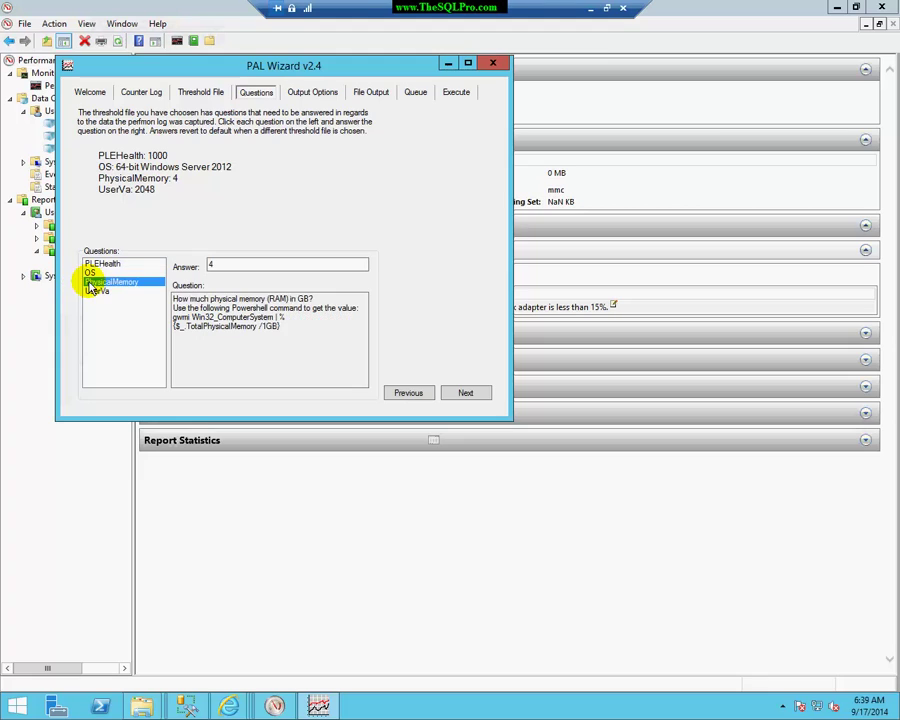
click(224, 264)
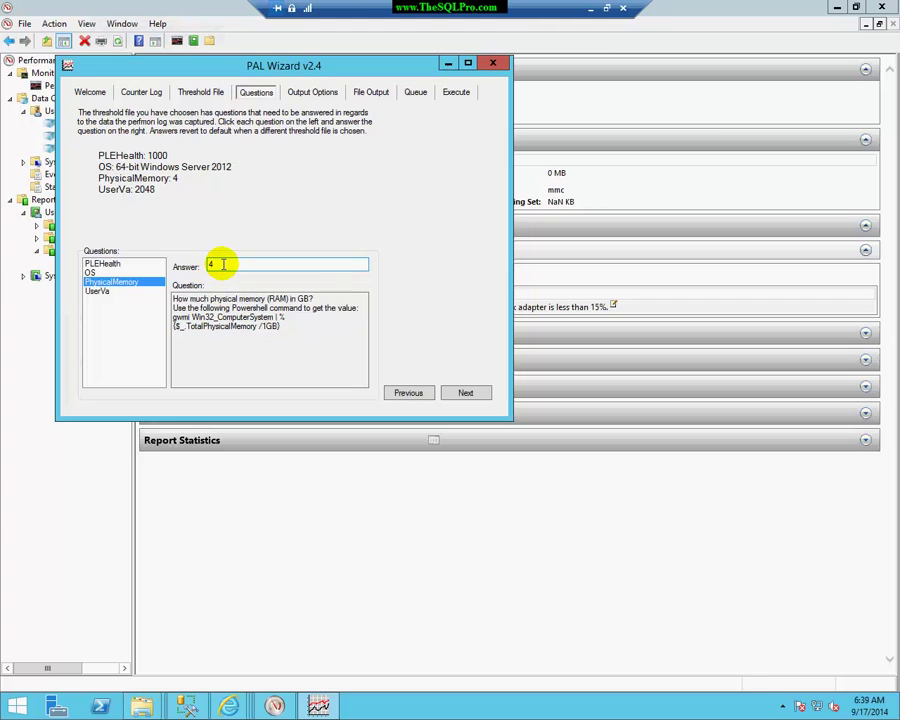
double_click(242, 263)
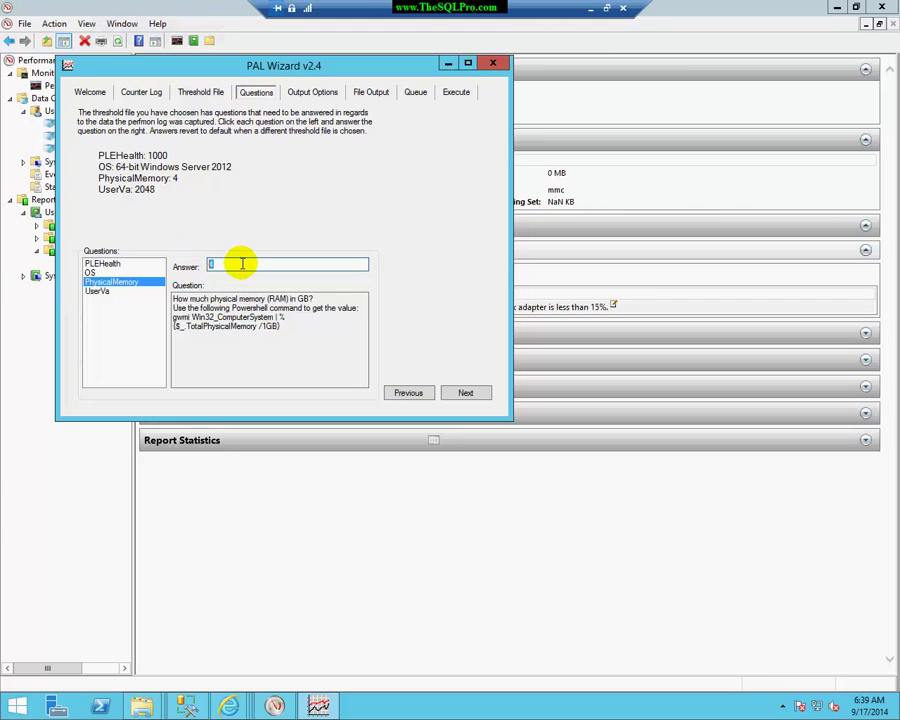
text(1.5)
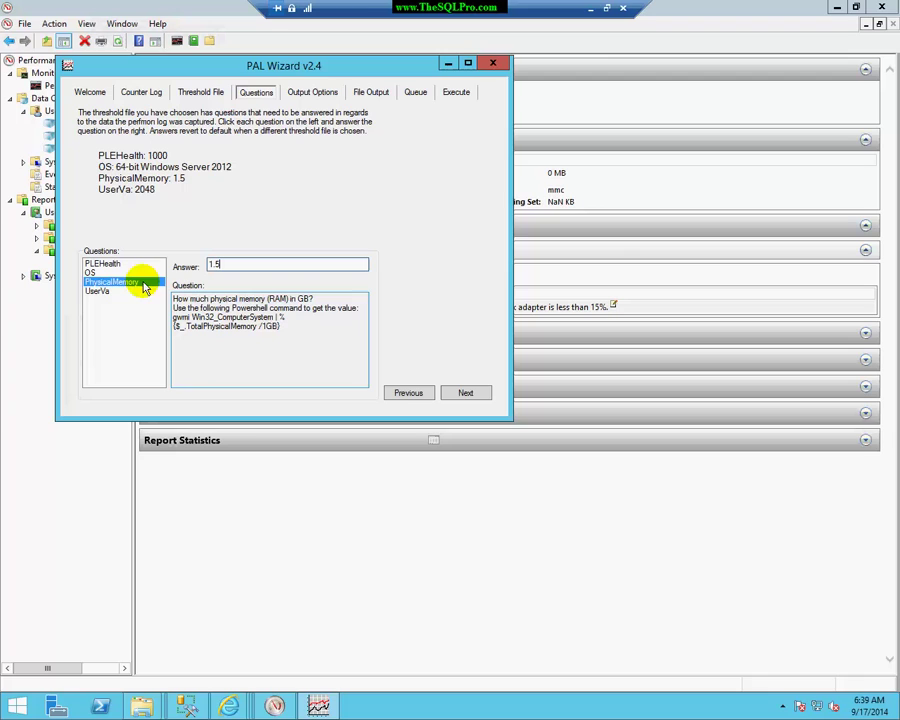
Step: Keep UserVa at 2048 and the analysis interval at AUTO, and advance to the file output settings
click(138, 292)
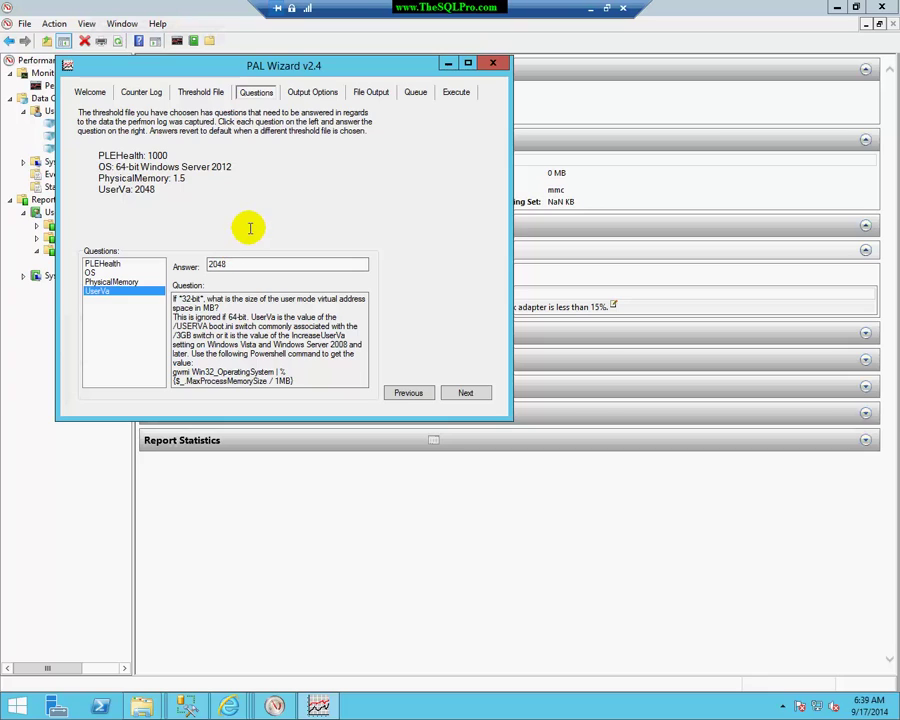
click(463, 393)
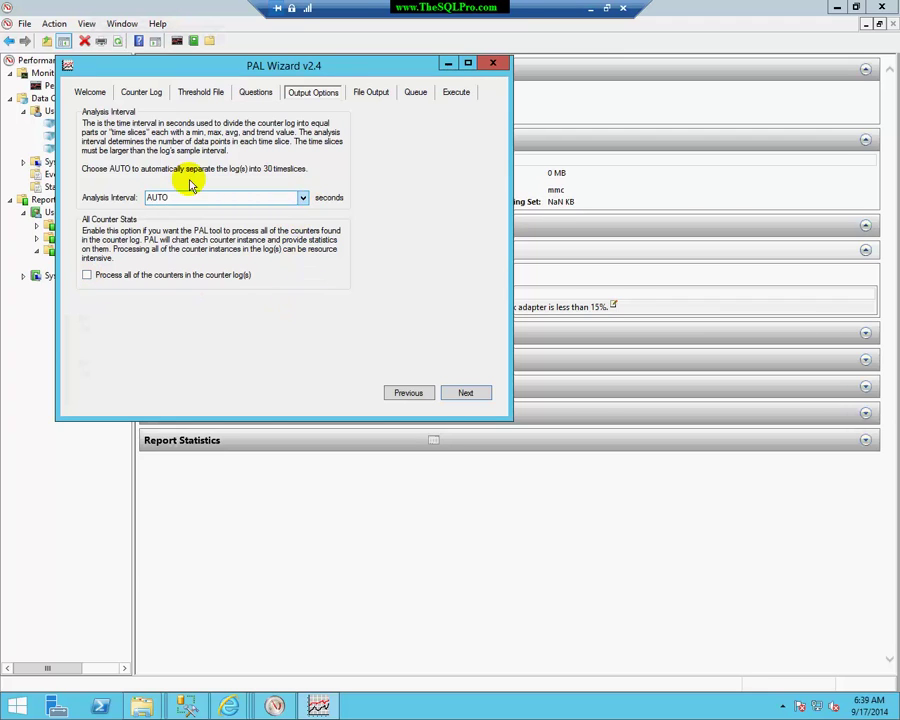
click(465, 394)
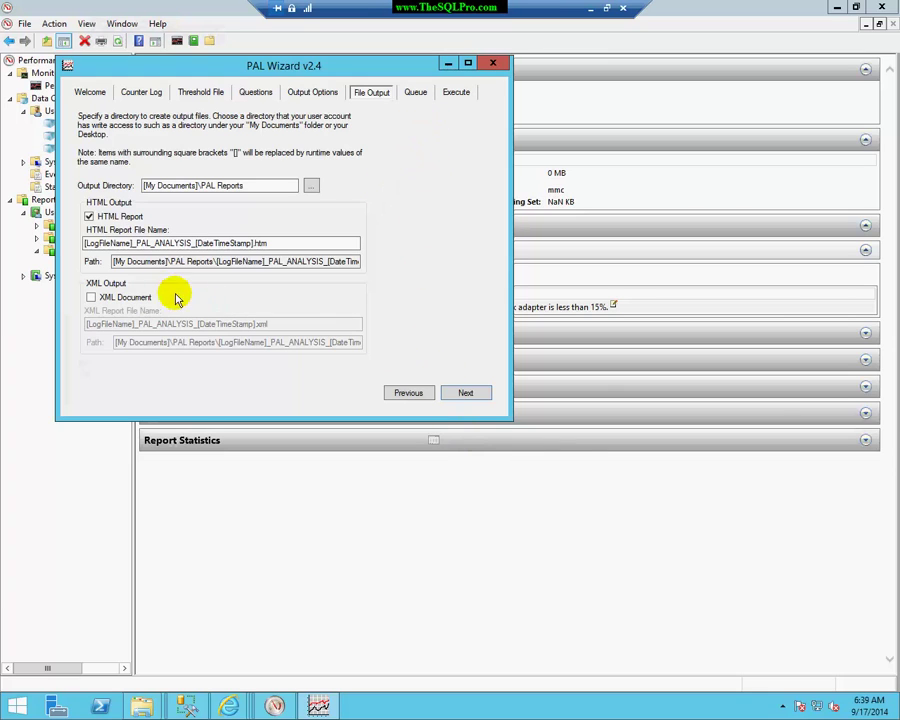
Step: Accept HTML report output to [My Documents]\PAL Reports and execute the queue with 1 processing thread
click(470, 394)
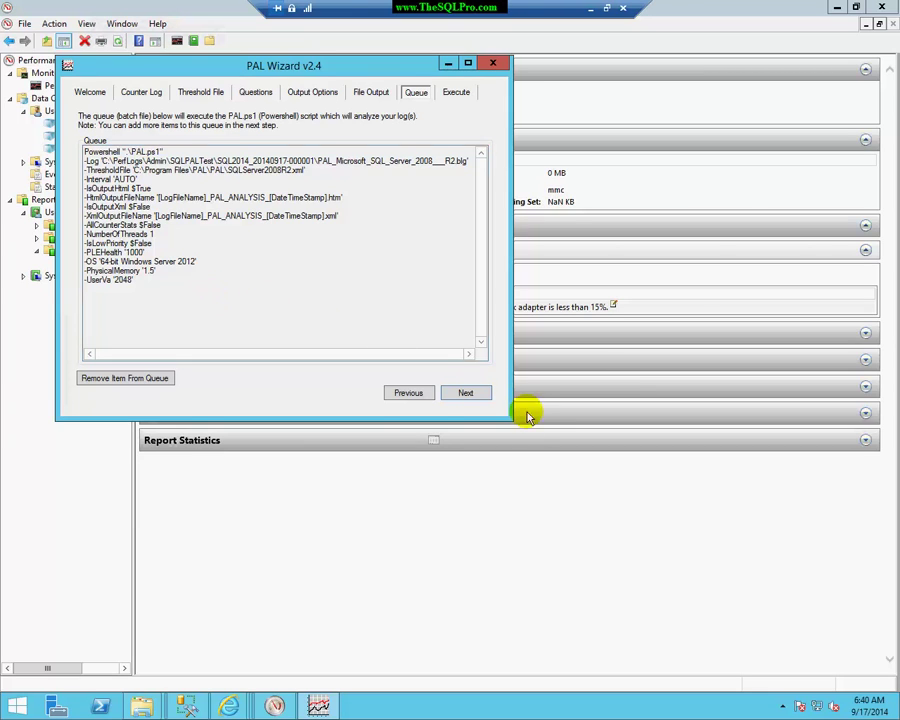
click(464, 394)
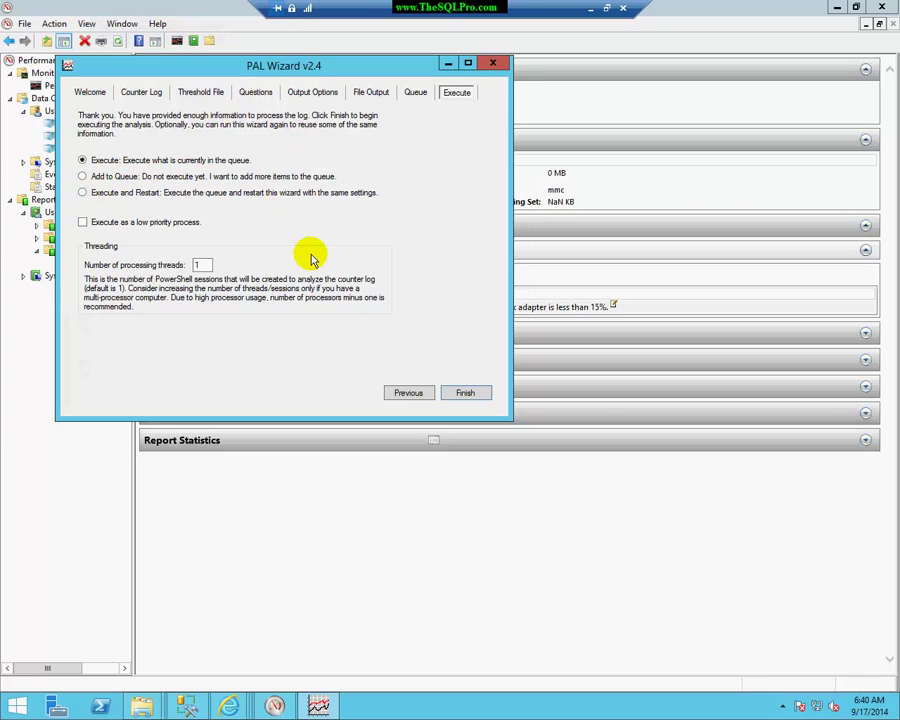
click(466, 393)
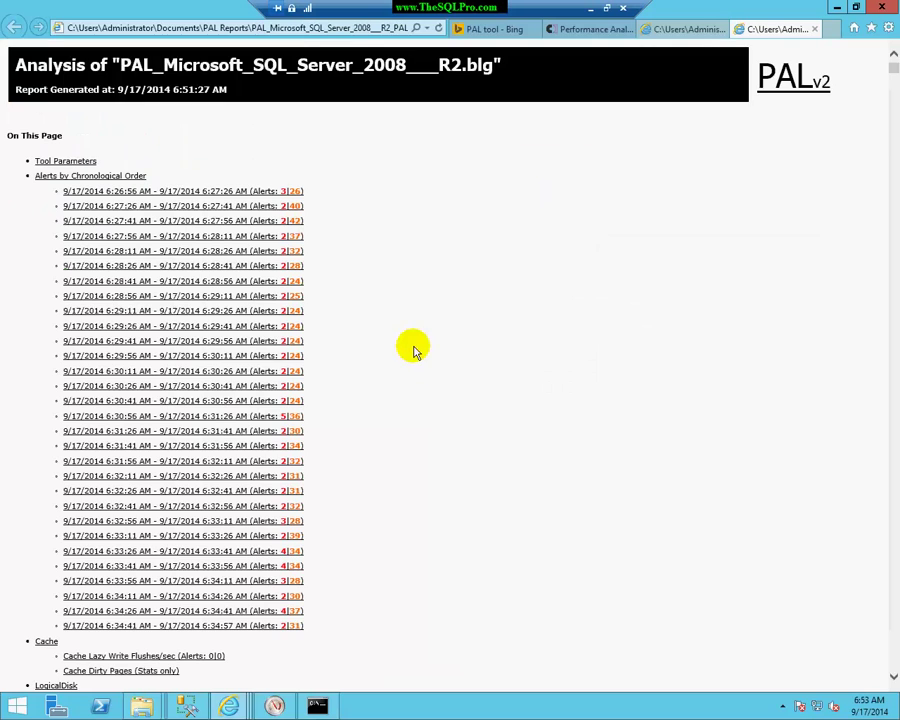
Step: Check the PAL script's console output, minimize it, and open the PAL Reports folder under Documents
click(320, 707)
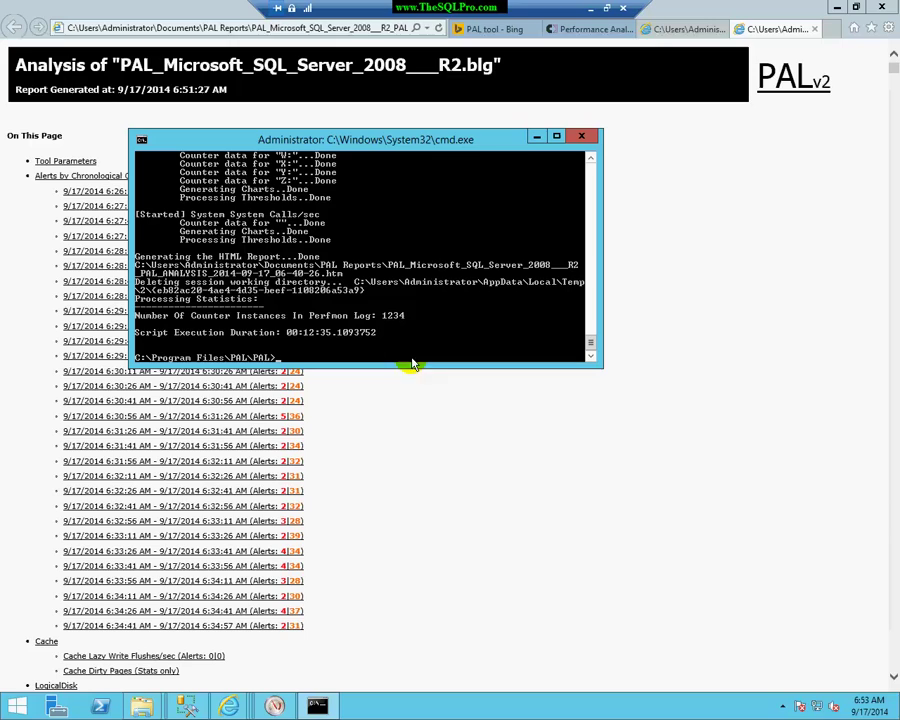
click(536, 136)
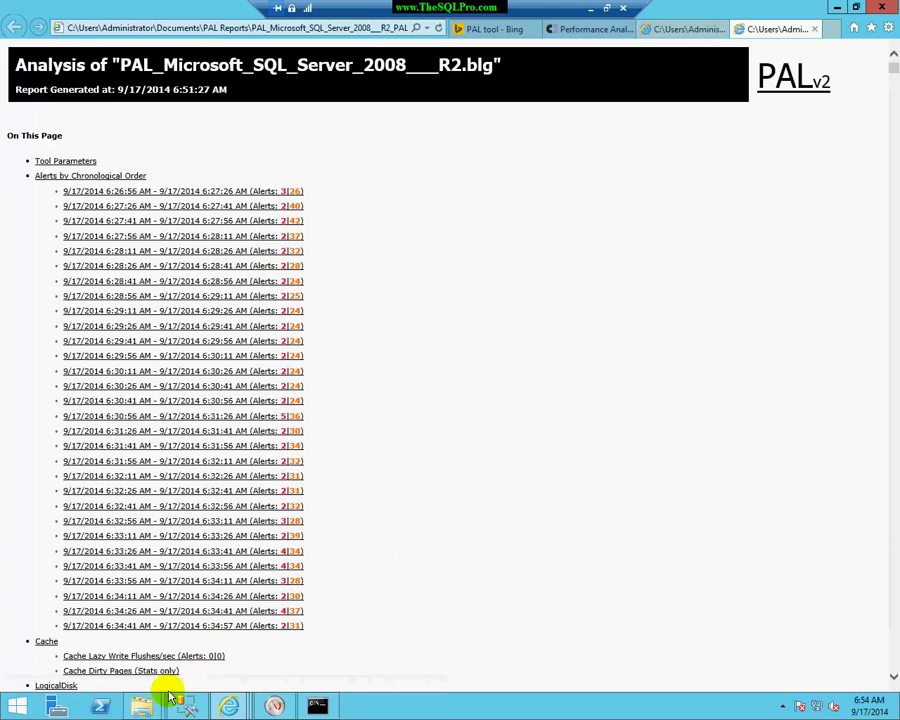
mouse_move(146, 710)
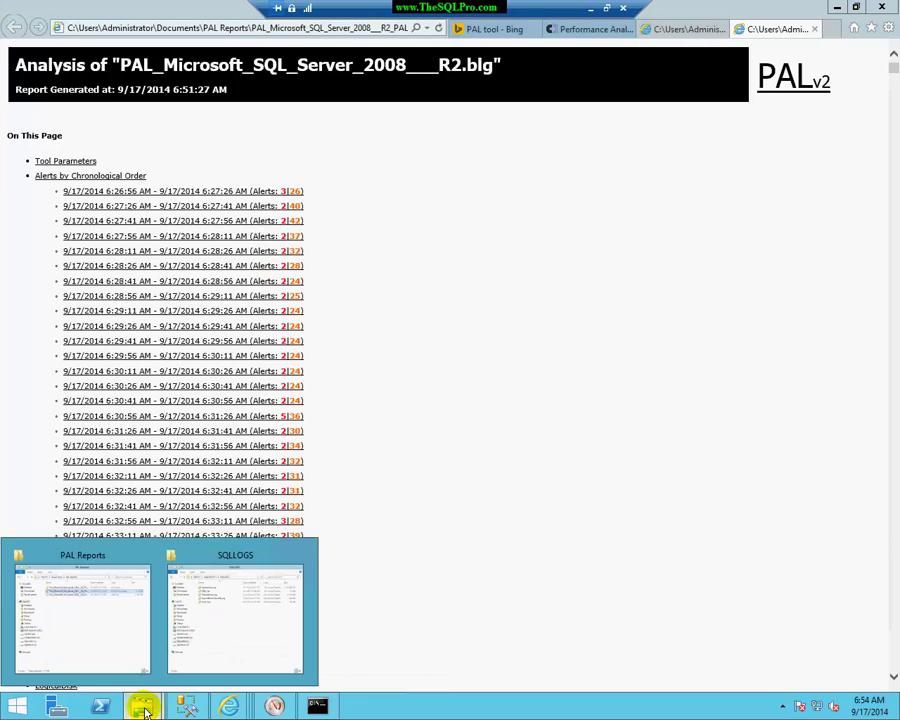
click(137, 609)
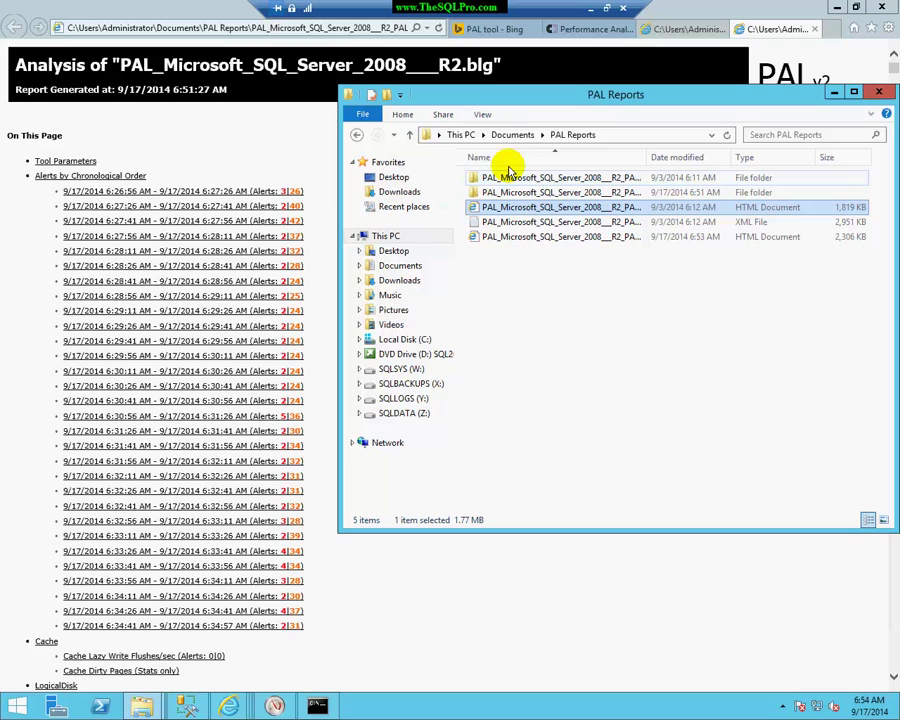
click(512, 134)
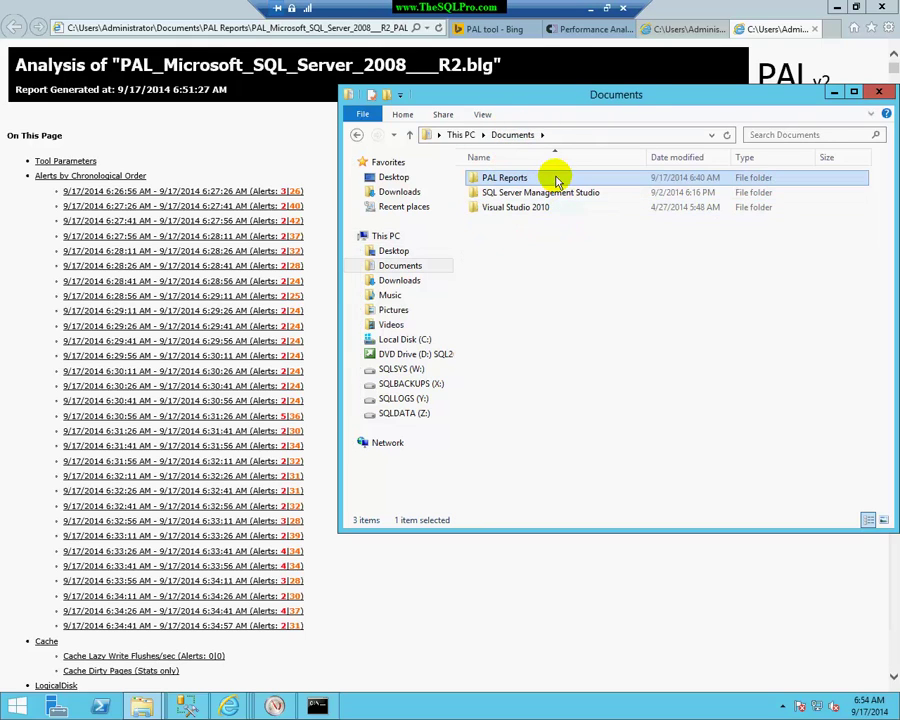
double_click(557, 178)
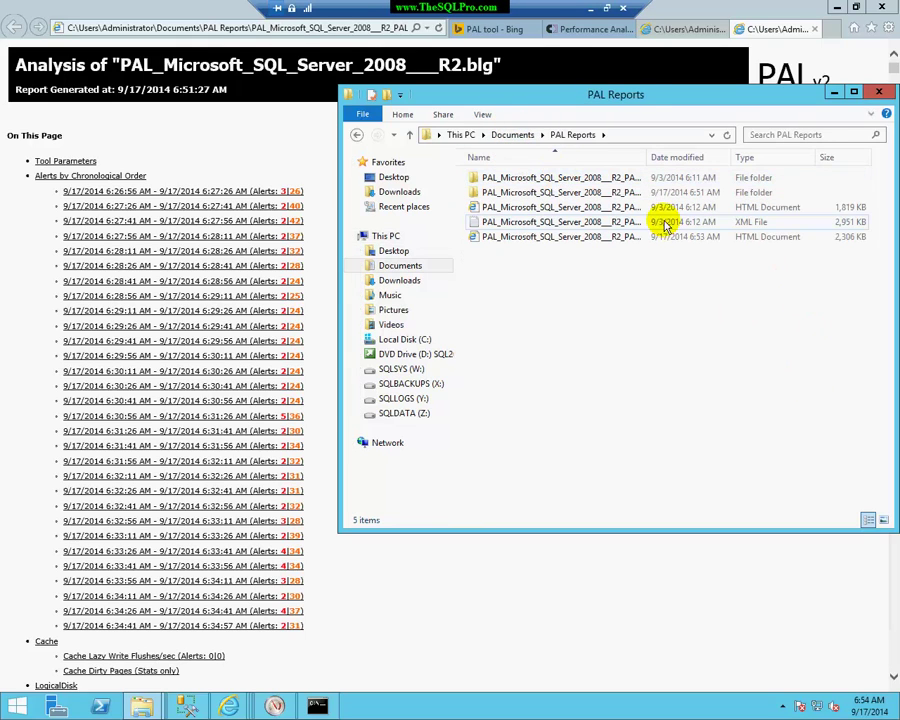
Step: Widen the Name column to show full file names and select the HTML report ending in 2014-09-17_06-40-26
drag(645, 160, 787, 157)
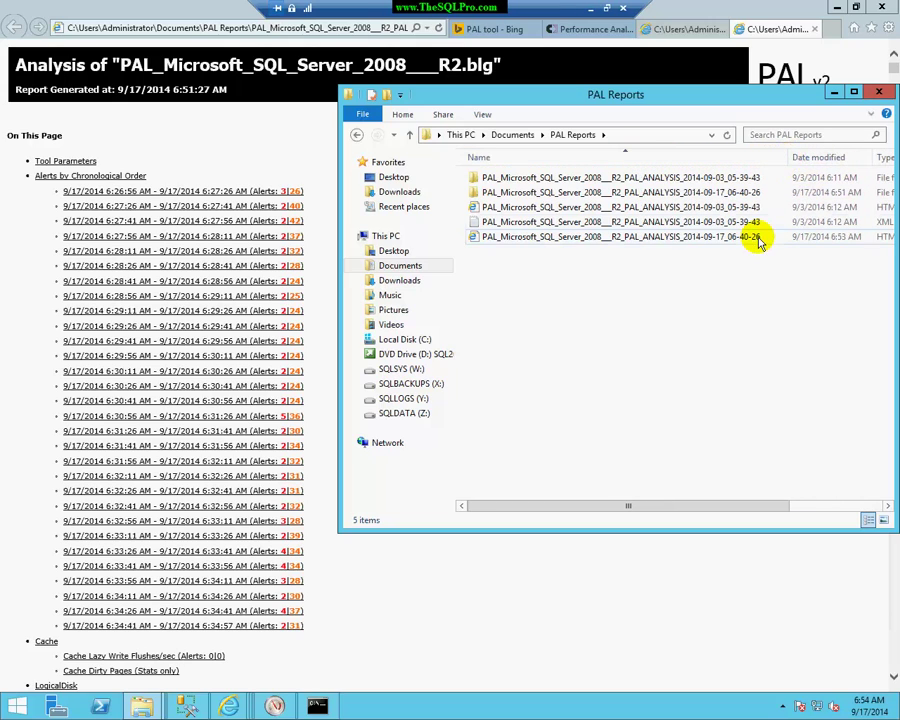
drag(659, 505, 696, 505)
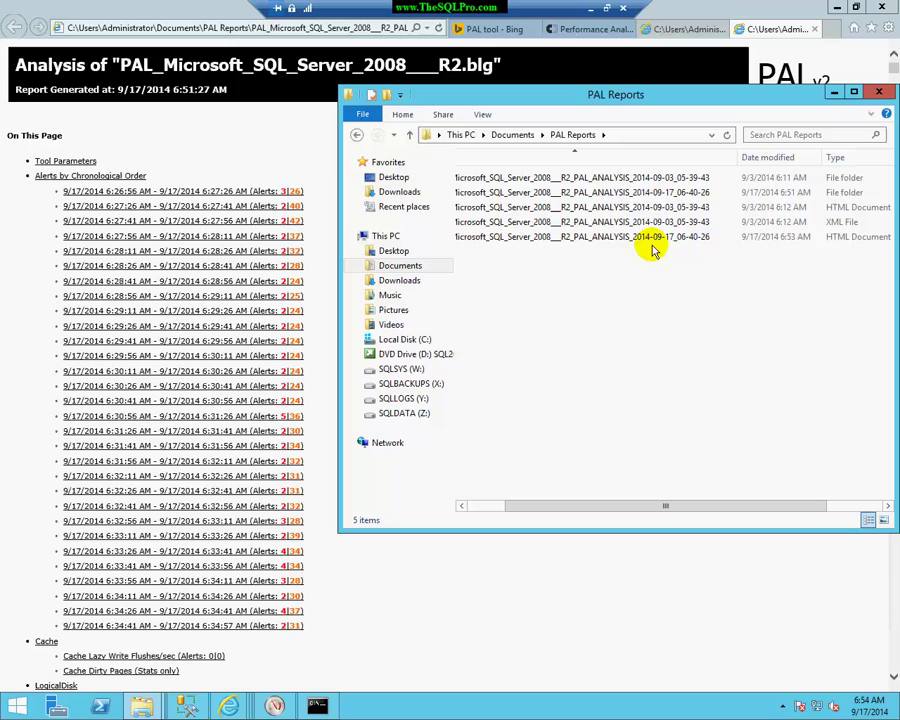
click(652, 236)
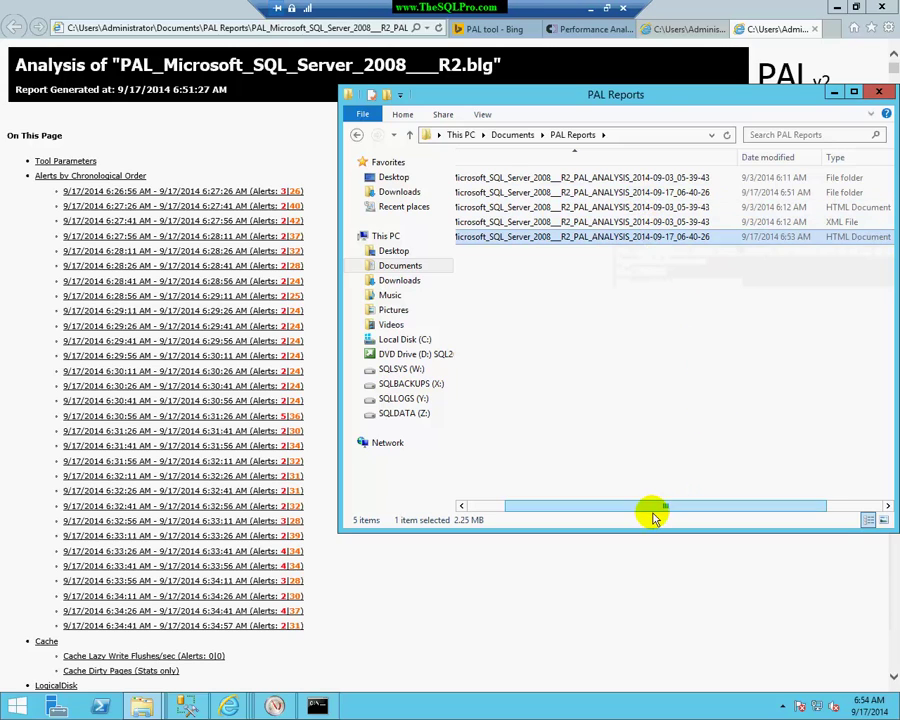
drag(652, 505, 518, 478)
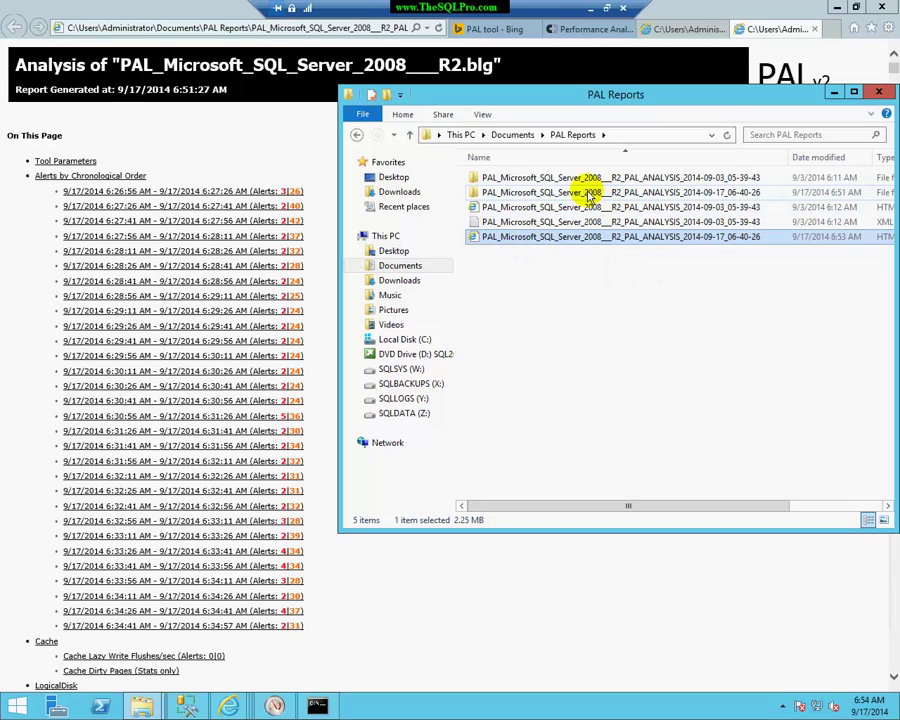
Step: Bring the HTML report to the front and review its index of chronological alerts and Cache, LogicalDisk and Memory counters
click(260, 125)
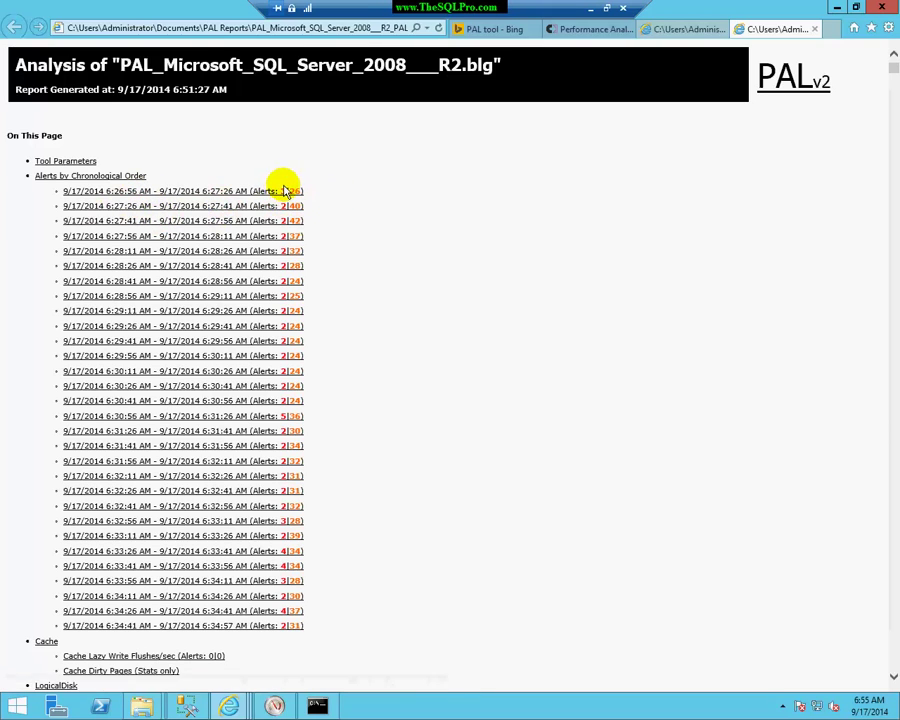
scroll(408, 264, down, 2)
scroll(408, 264, down, 4)
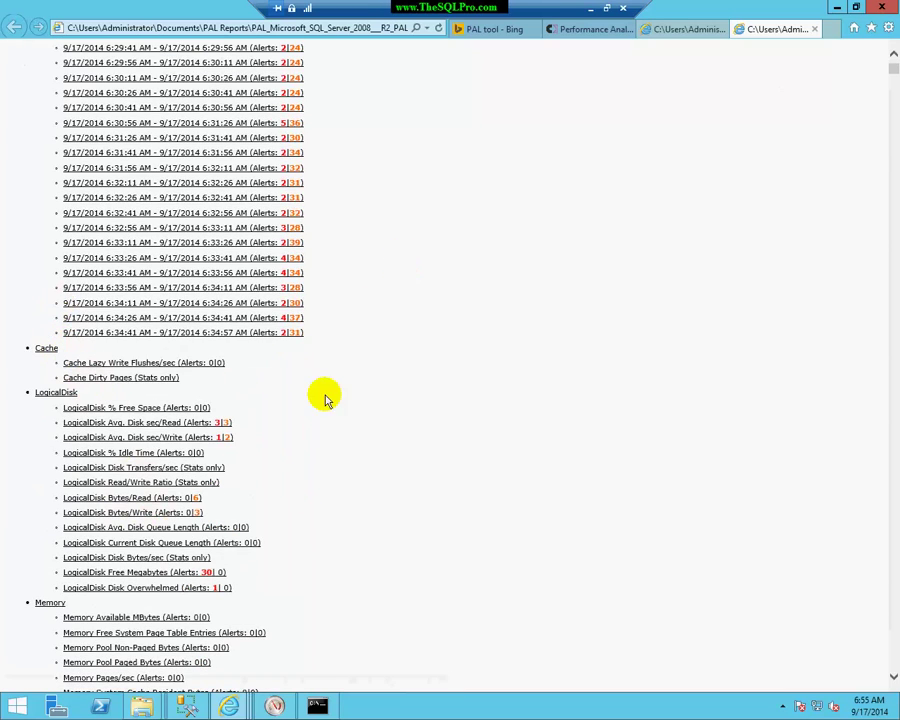
scroll(338, 383, down, 2)
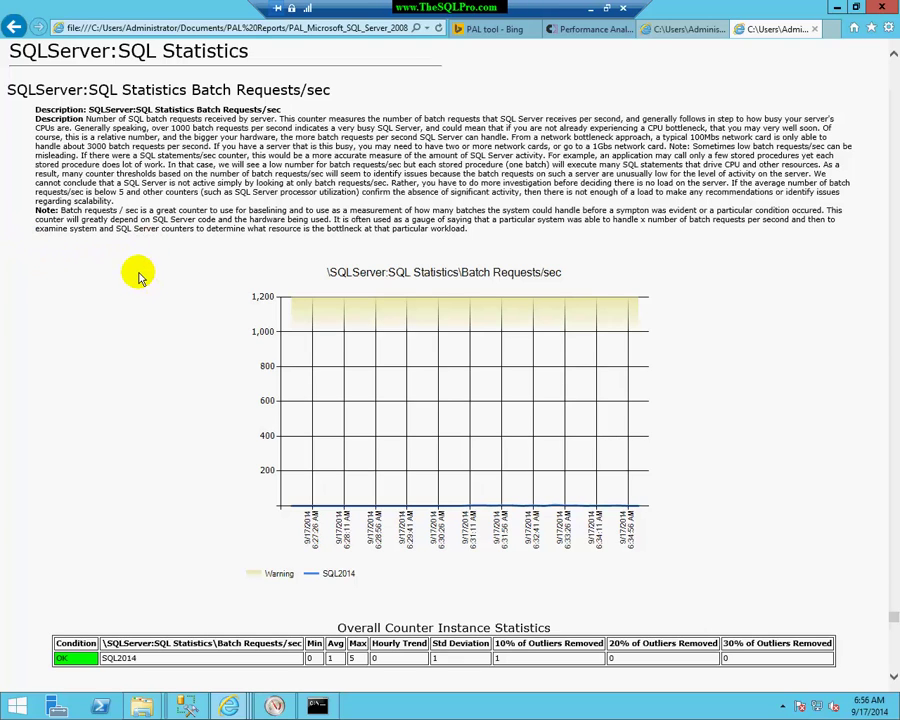
Step: Examine the SQLServer:SQL Statistics Batch Requests/sec description, chart, overall statistics and alerts
scroll(142, 278, down, 3)
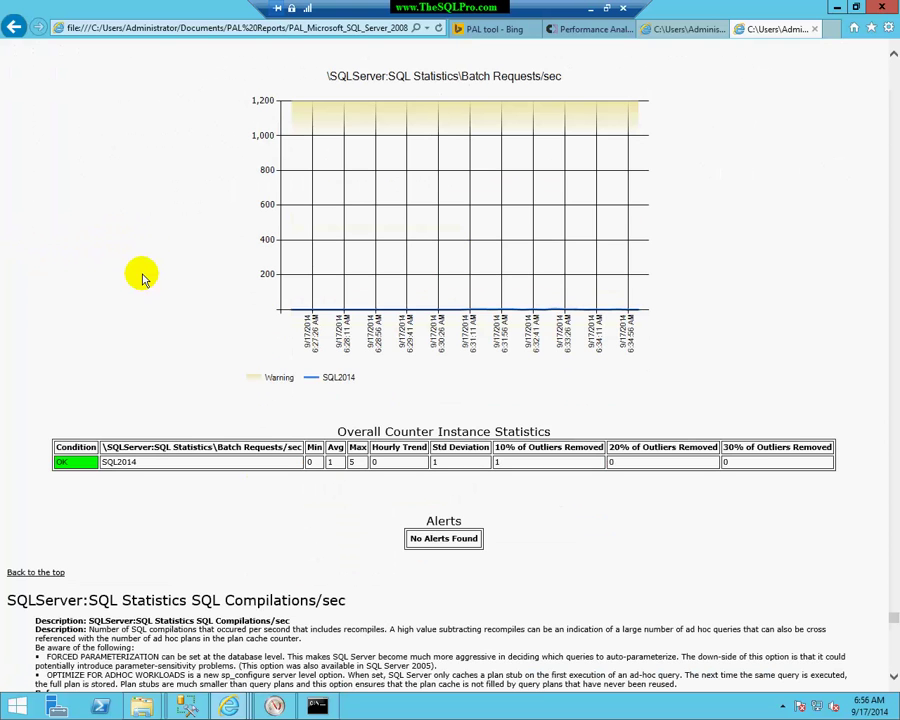
scroll(317, 387, up, 4)
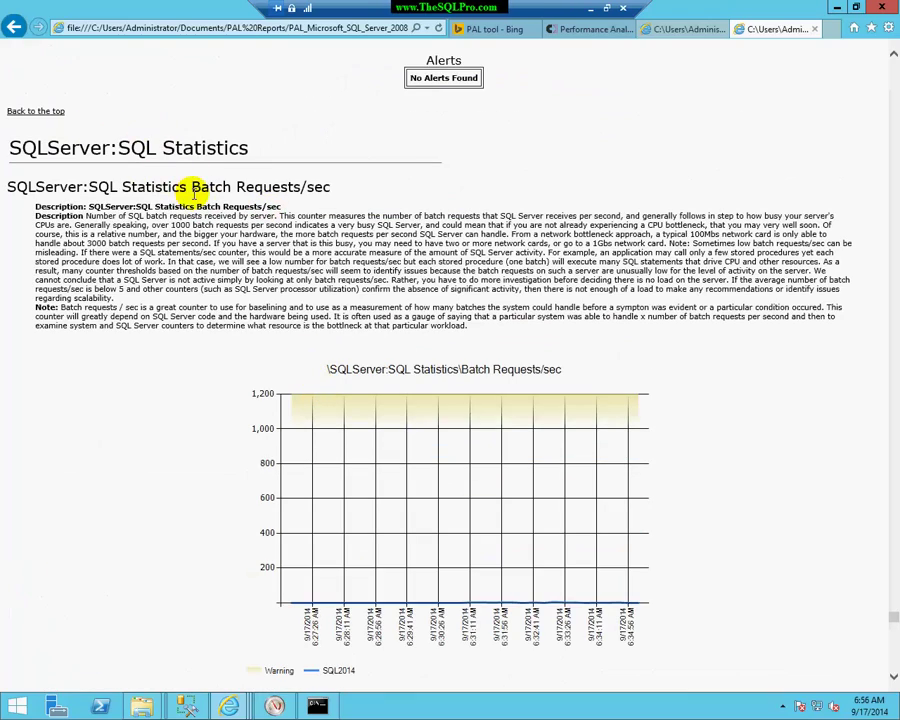
scroll(320, 345, down, 3)
scroll(326, 345, down, 2)
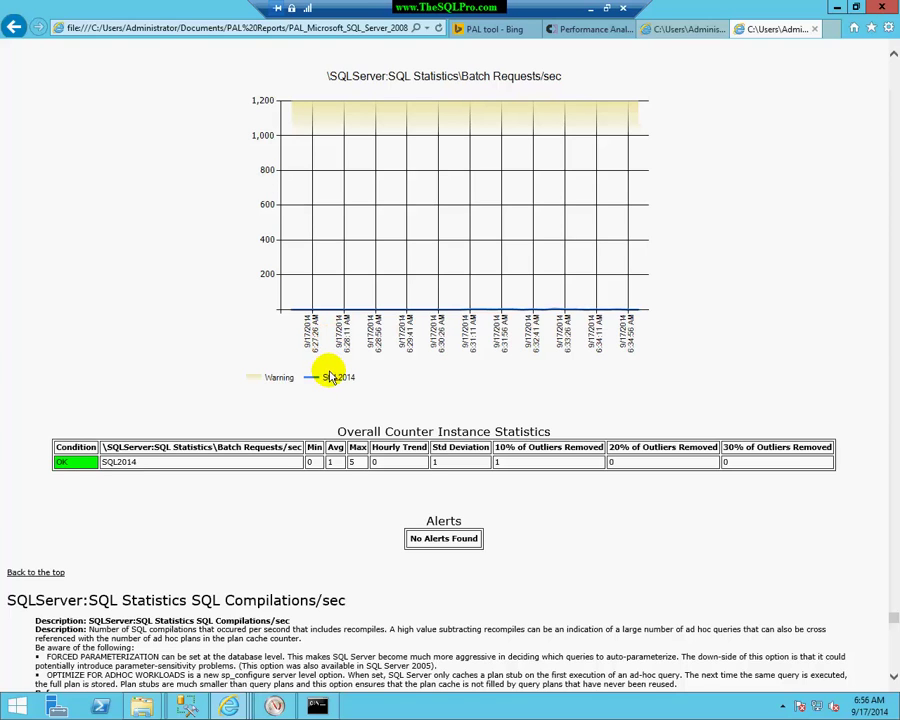
scroll(330, 372, down, 2)
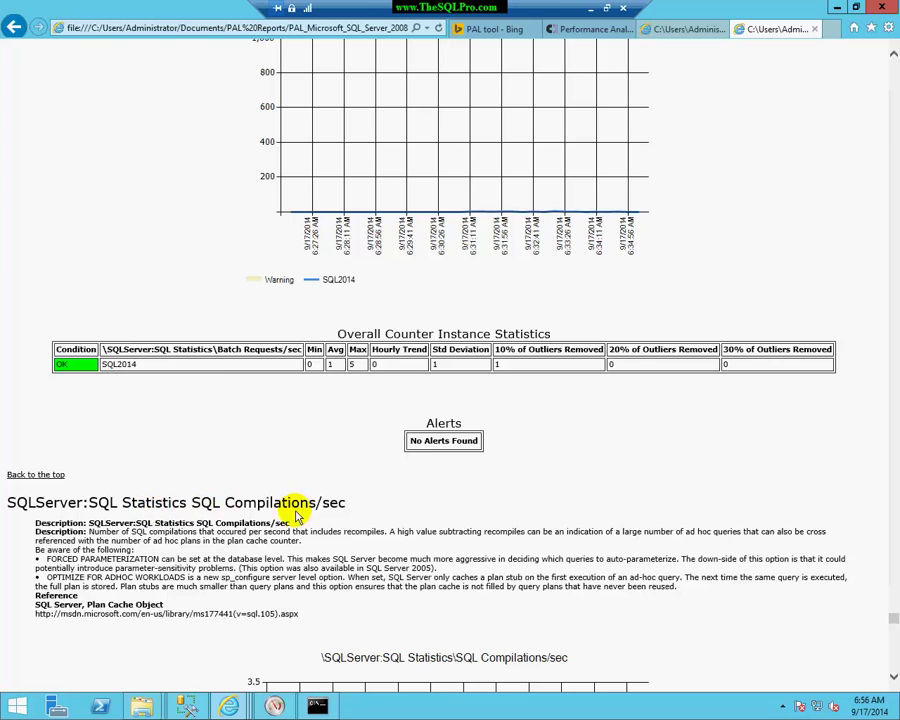
Step: Compare the SQL Compilations/sec section with the preceding Batch Requests/sec section
scroll(300, 510, down, 4)
scroll(322, 482, down, 2)
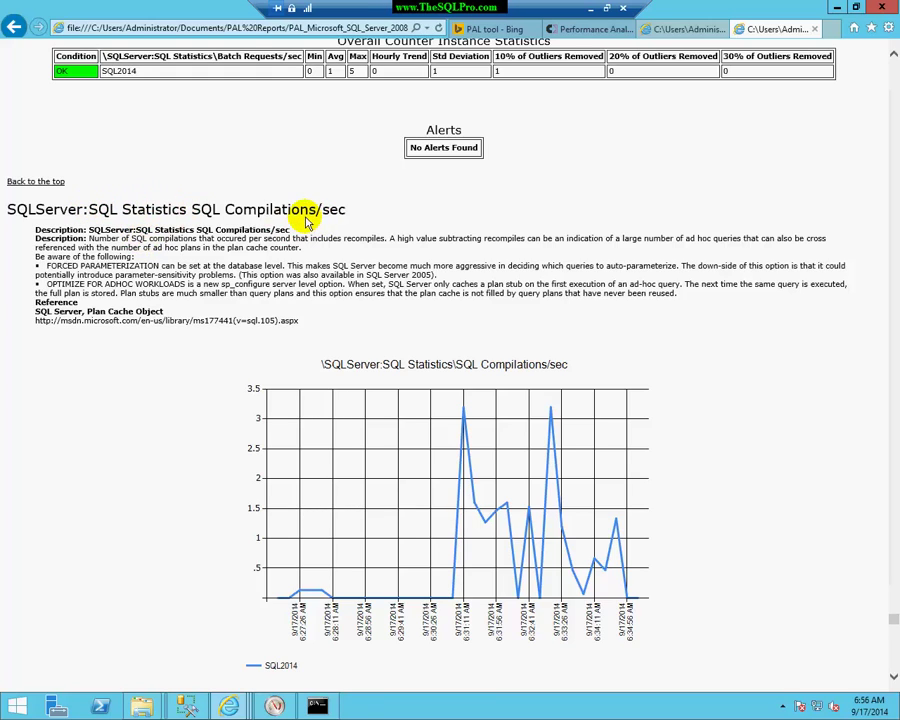
scroll(300, 222, up, 12)
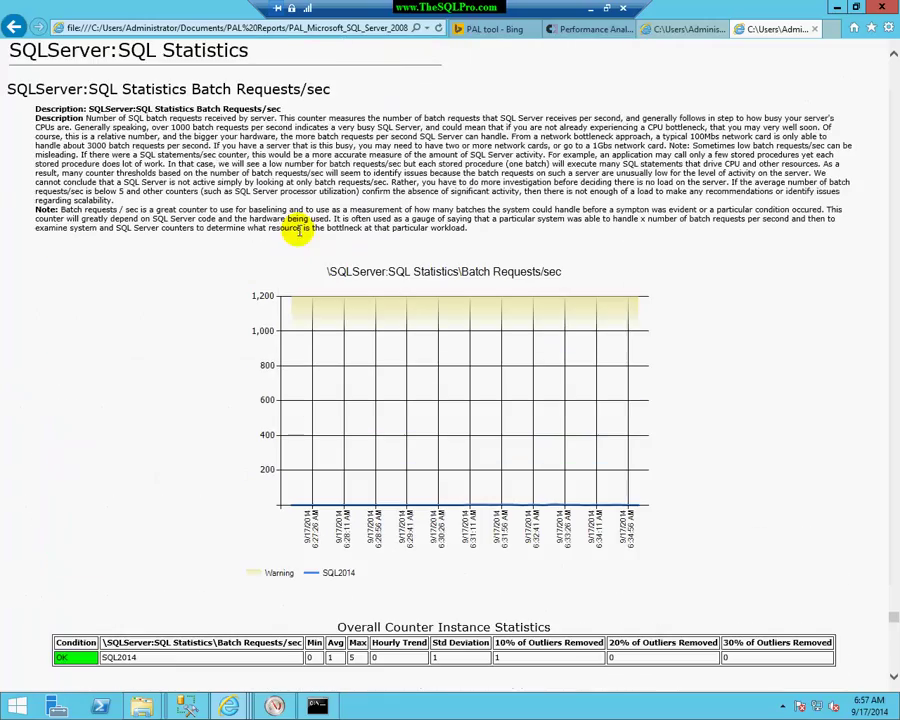
scroll(259, 271, down, 6)
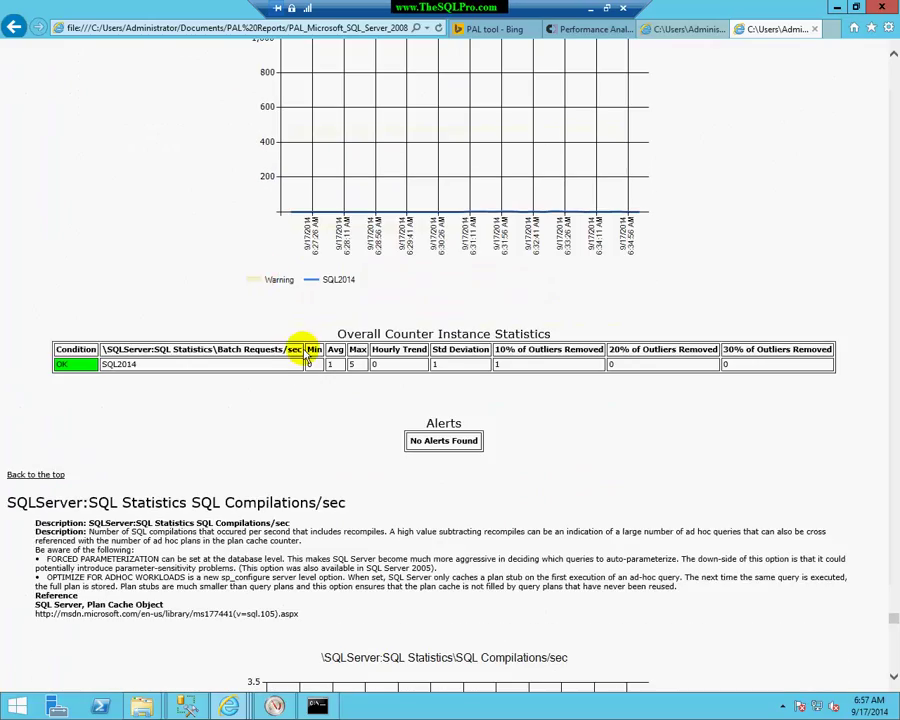
scroll(310, 360, down, 10)
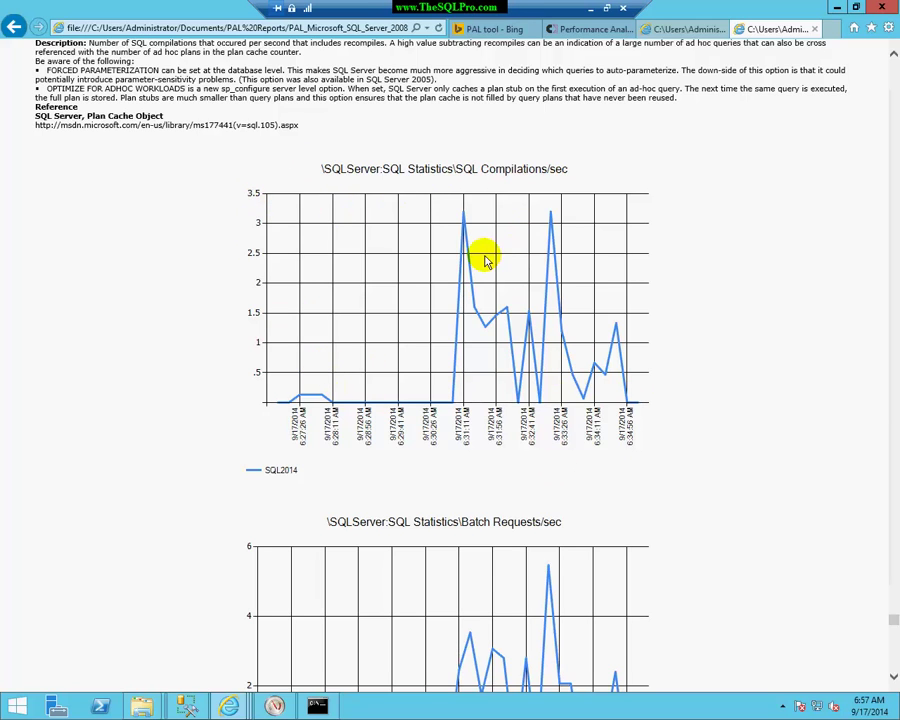
Step: Examine the SQL Compilations to Batch Requests Ratio Percentage chart and statistics, then reread the SQL Compilations/sec description
scroll(482, 262, down, 4)
scroll(490, 268, down, 2)
scroll(466, 338, down, 4)
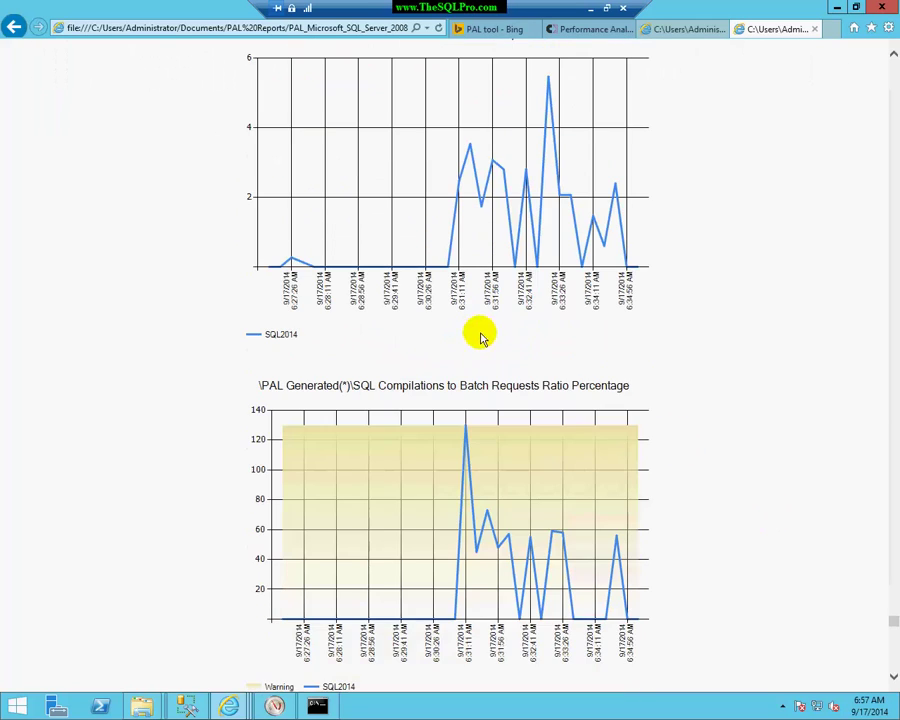
scroll(643, 405, down, 6)
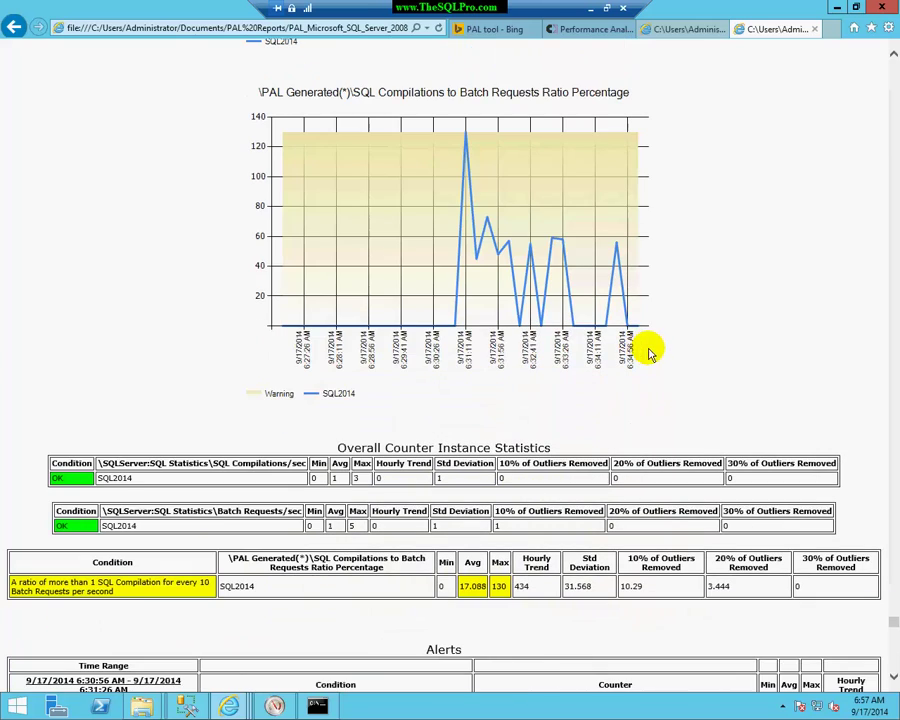
scroll(300, 380, down, 2)
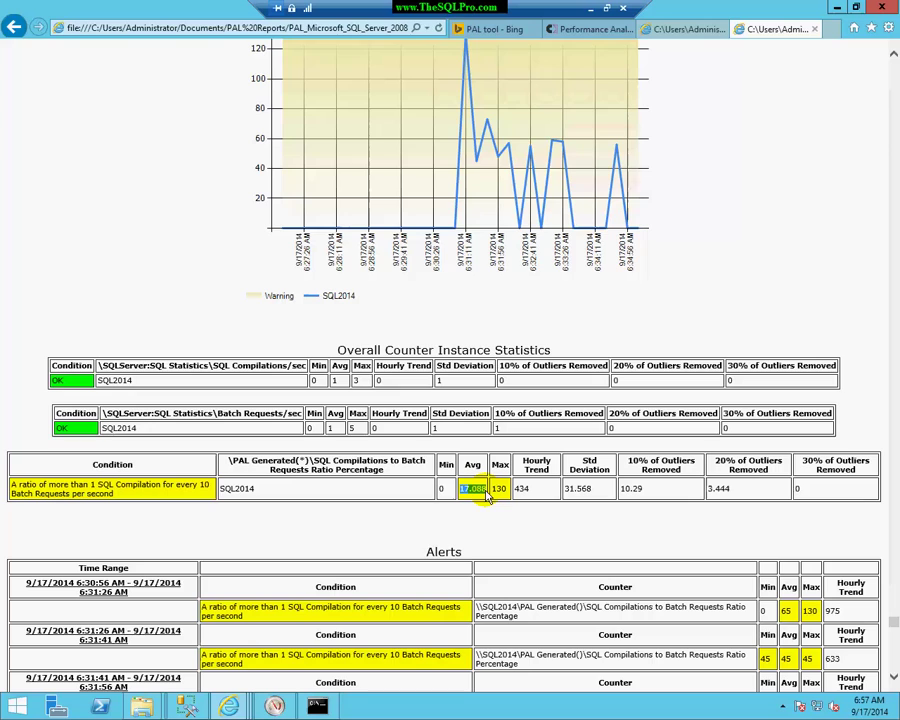
scroll(487, 498, up, 15)
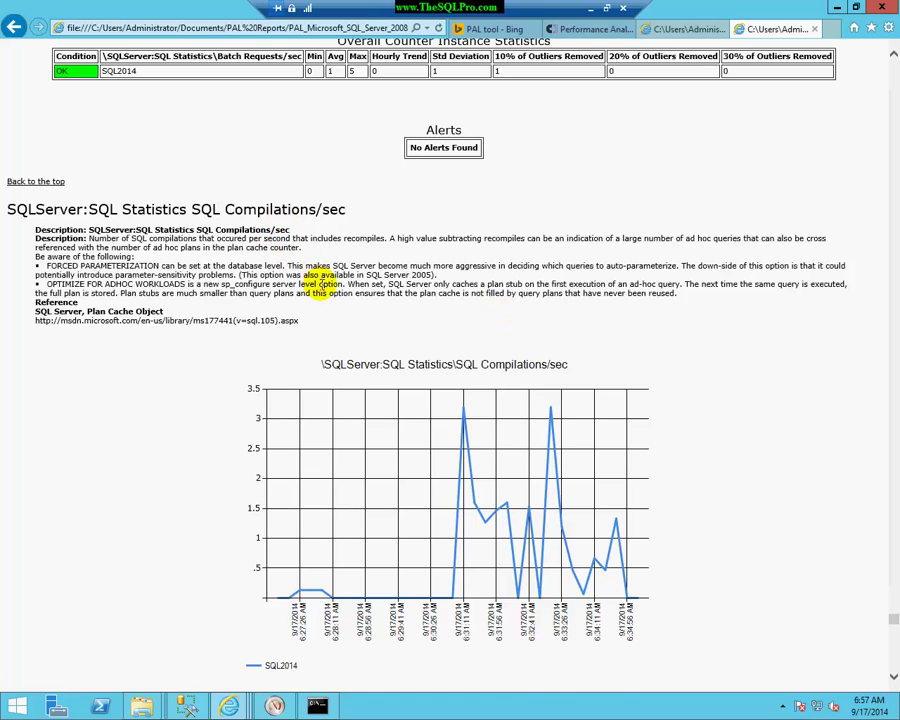
scroll(320, 290, up, 2)
Step: Review the SQL Re-Compilations/sec section, including its charts, statistics and the re-compilations to compilations ratio
scroll(325, 305, down, 10)
scroll(296, 338, down, 10)
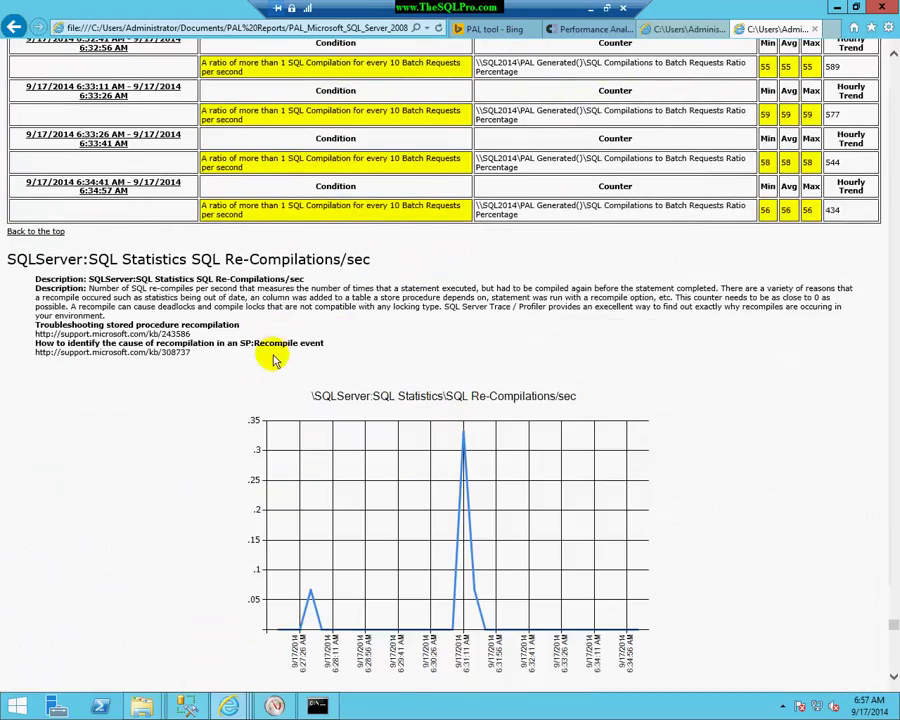
scroll(287, 368, down, 15)
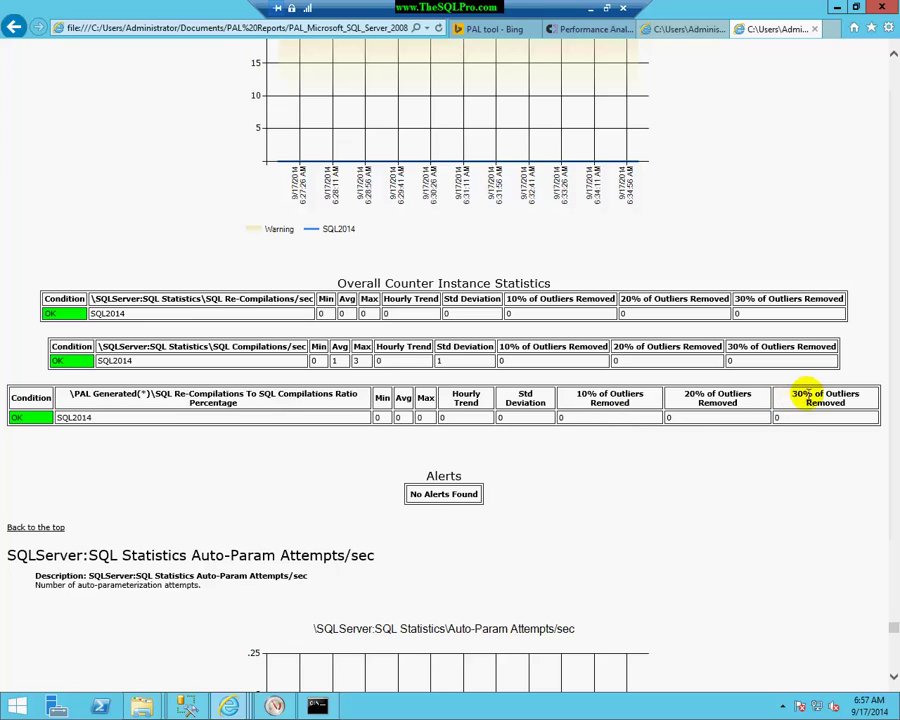
scroll(790, 425, up, 5)
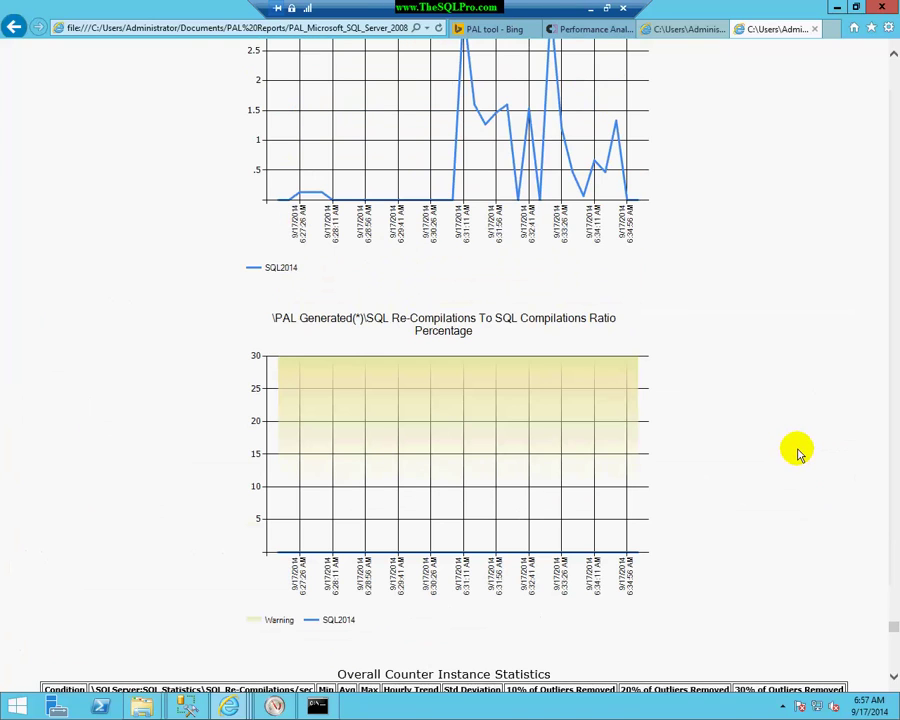
scroll(790, 445, up, 2)
scroll(710, 440, down, 3)
scroll(708, 442, up, 10)
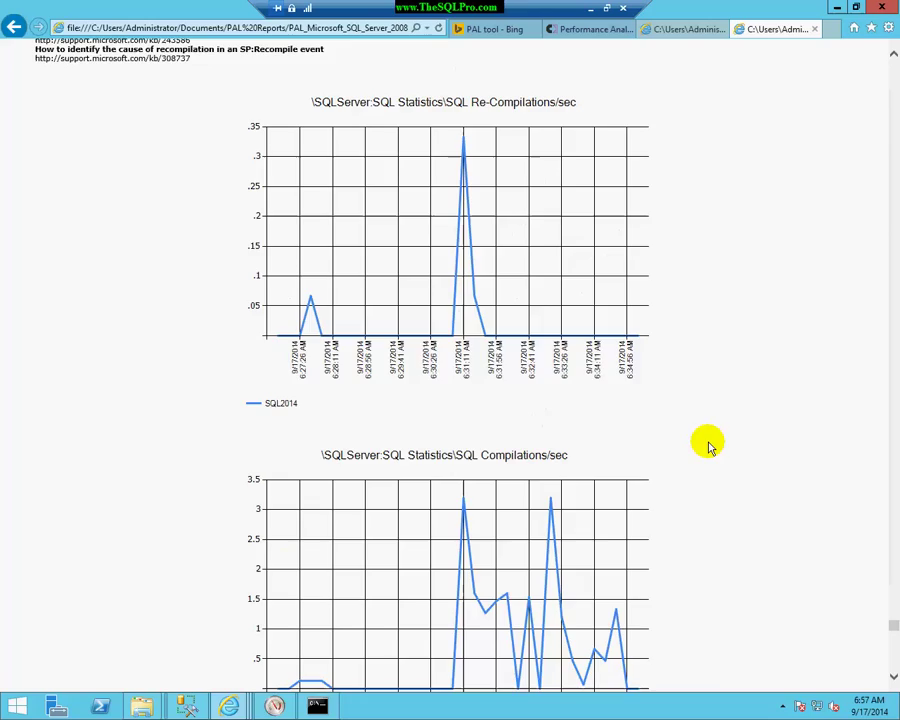
Step: Recheck the average and chart of the SQL Compilations to Batch Requests Ratio Percentage
scroll(283, 337, up, 7)
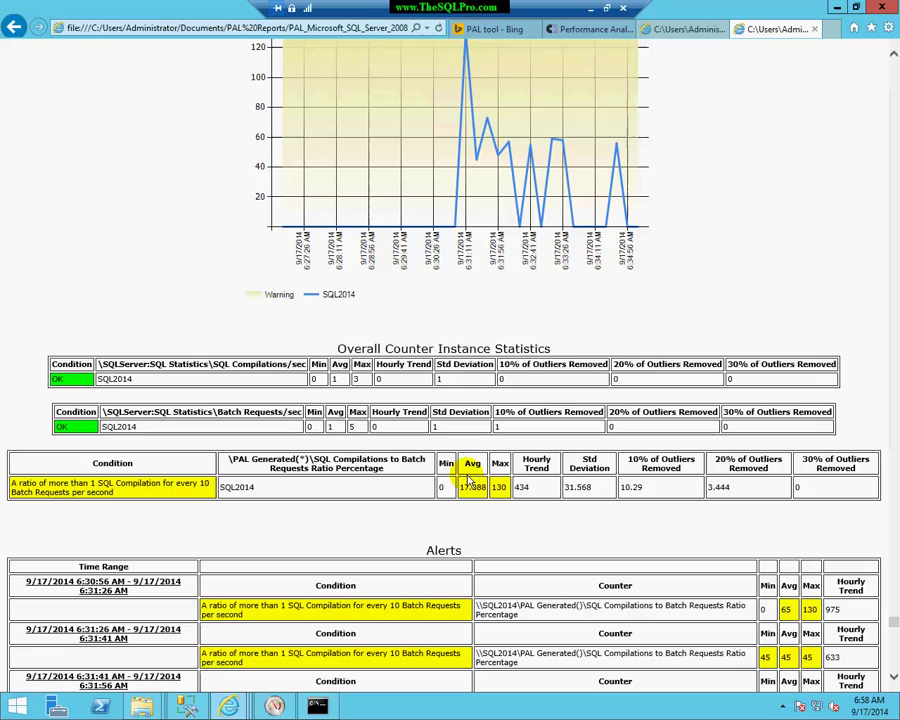
scroll(428, 340, up, 8)
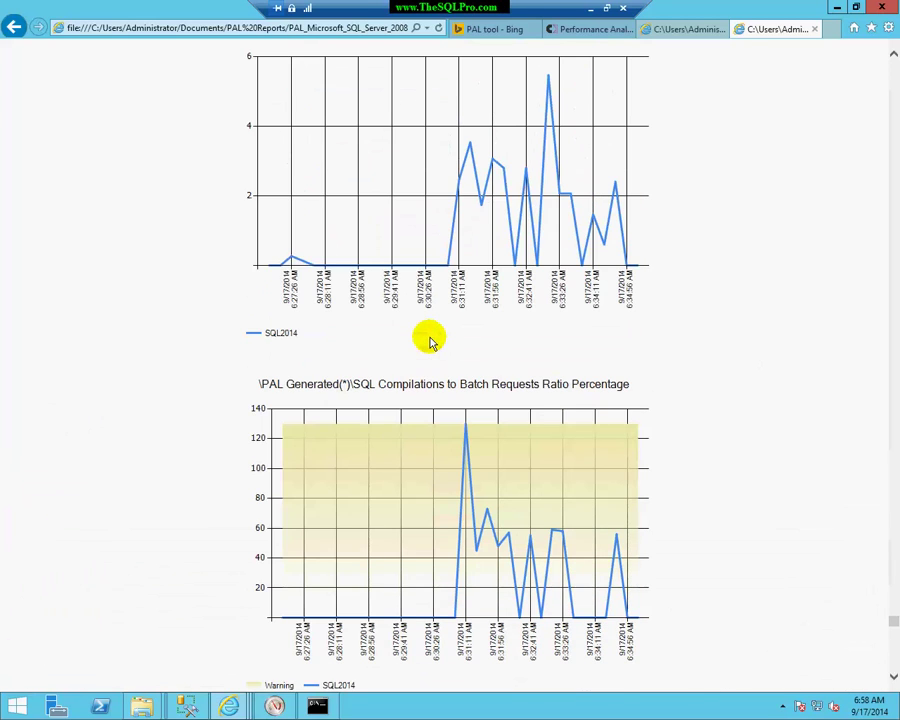
scroll(428, 340, up, 2)
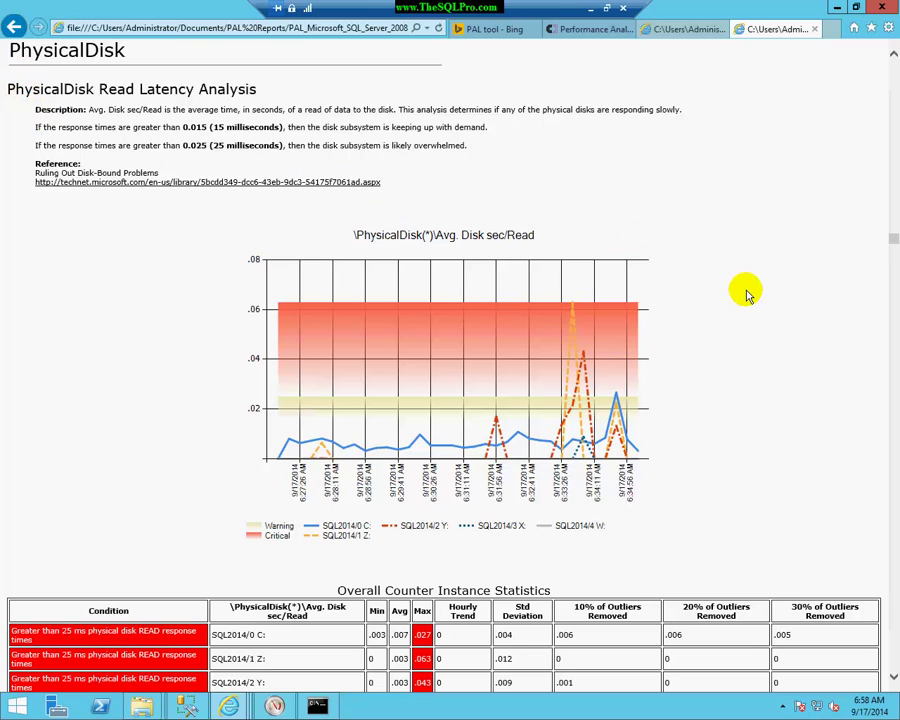
Step: Review the PhysicalDisk Read Latency Analysis chart, statistics and alerts, and continue to the Write Latency Analysis
scroll(755, 324, down, 3)
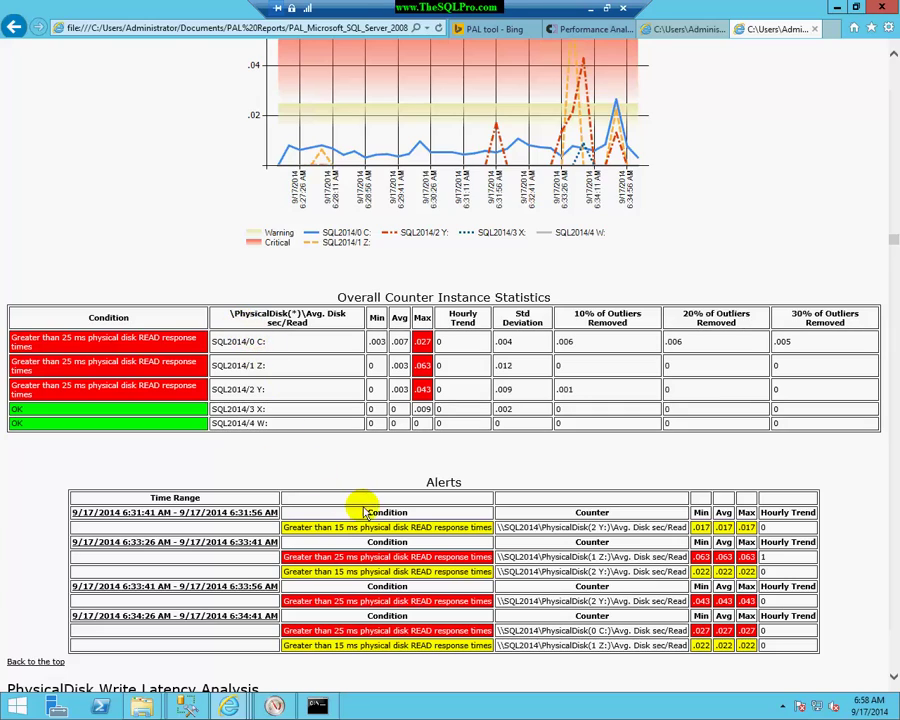
scroll(266, 340, down, 3)
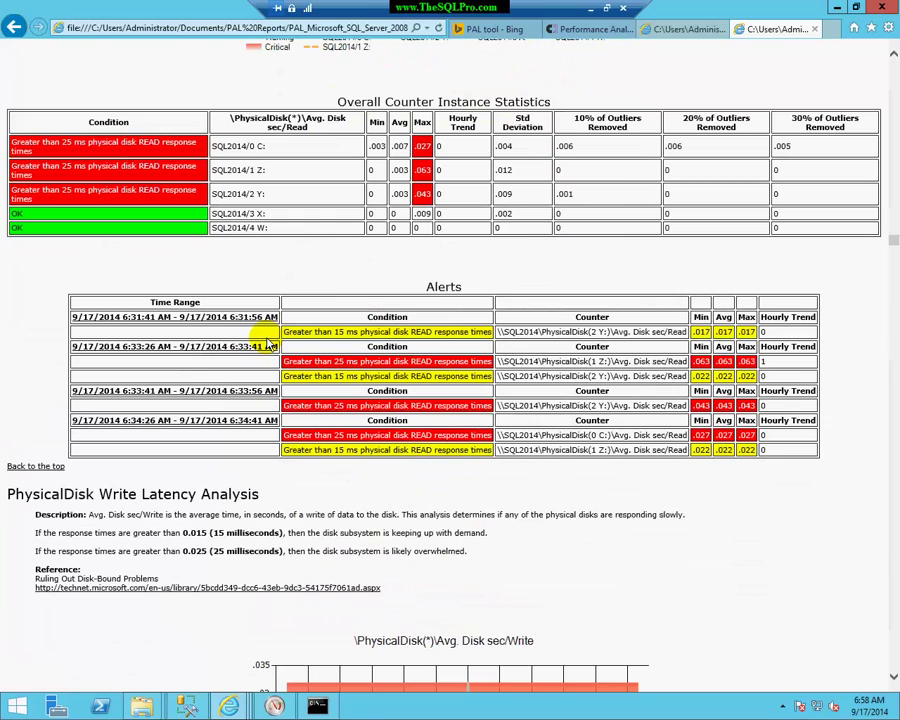
scroll(270, 344, down, 7)
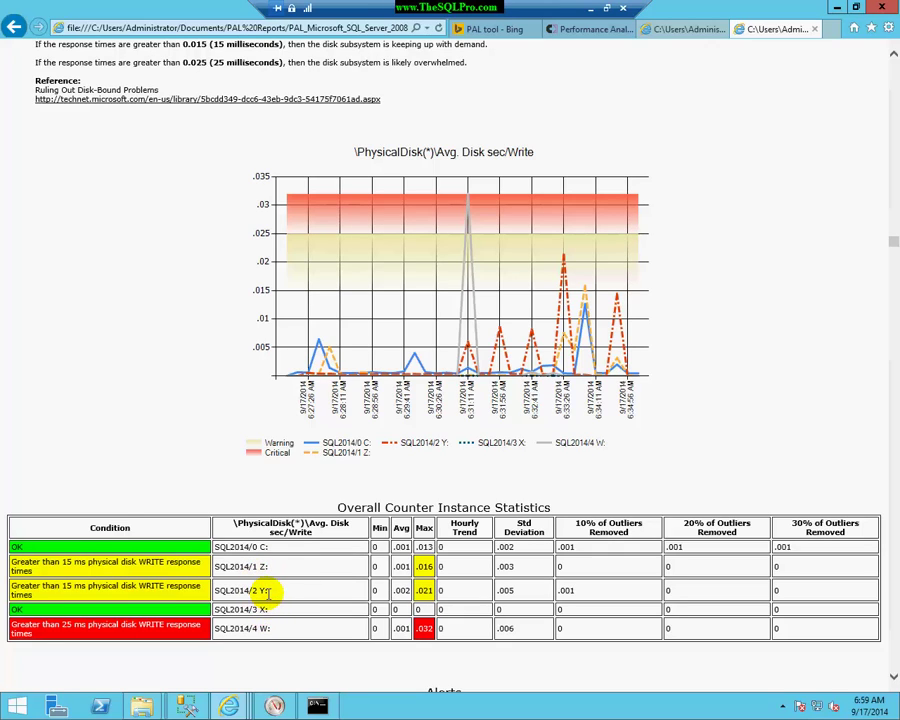
Step: Inspect the Avg. Disk sec/Write entries for drives Y: and X: and the chart, and return to the report's beginning
drag(216, 590, 268, 594)
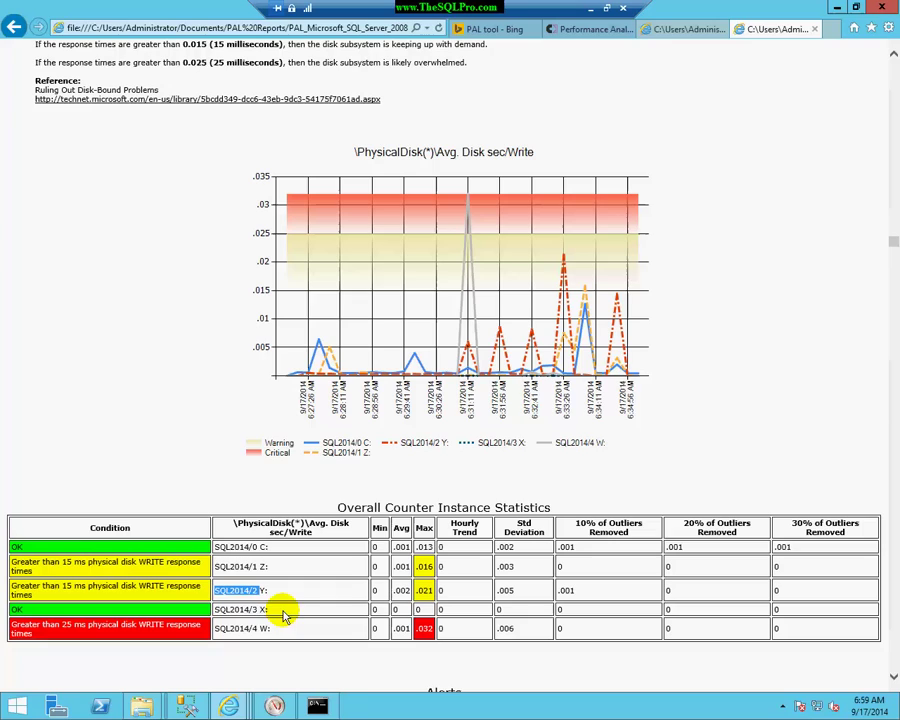
drag(270, 611, 214, 610)
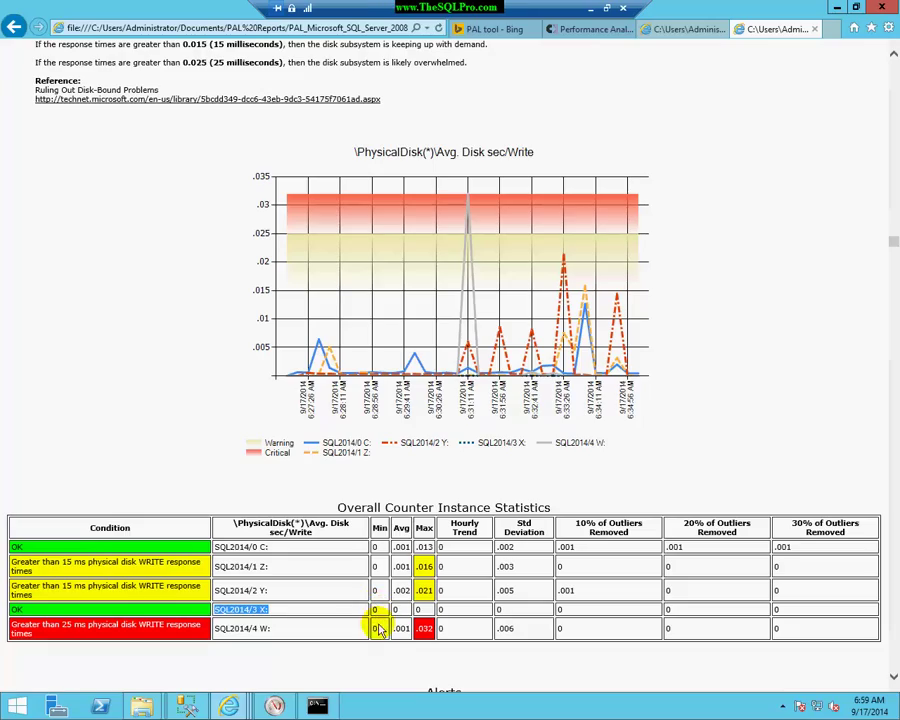
scroll(739, 341, up, 3)
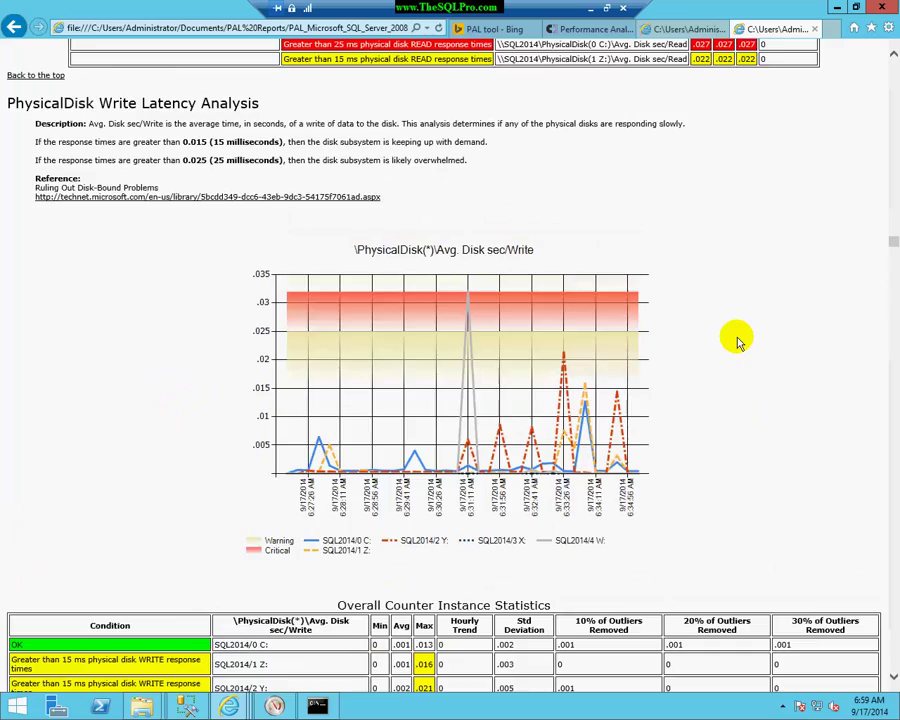
drag(893, 243, 880, 46)
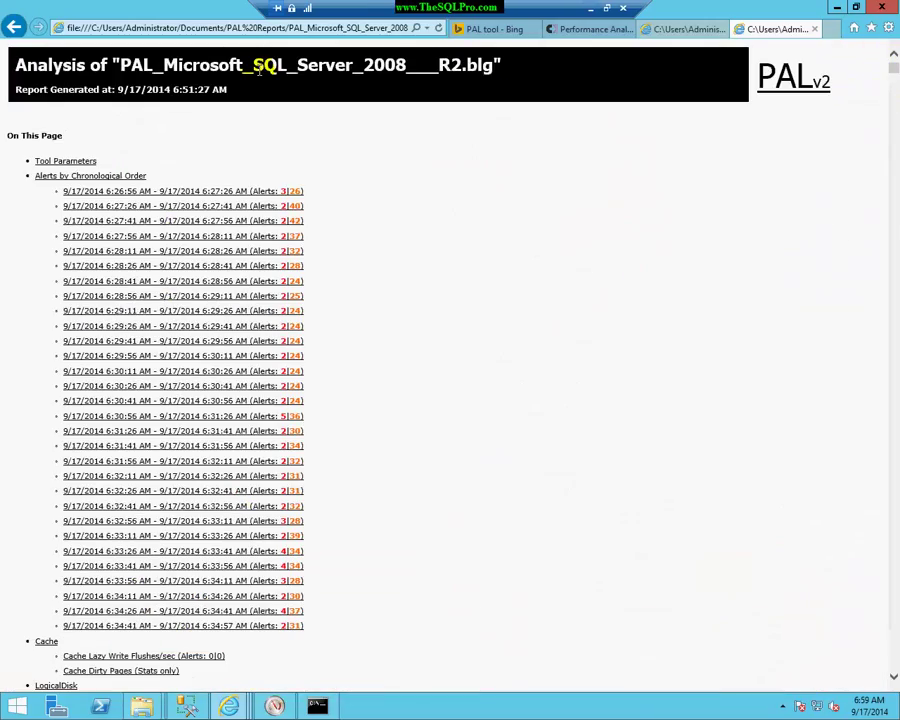